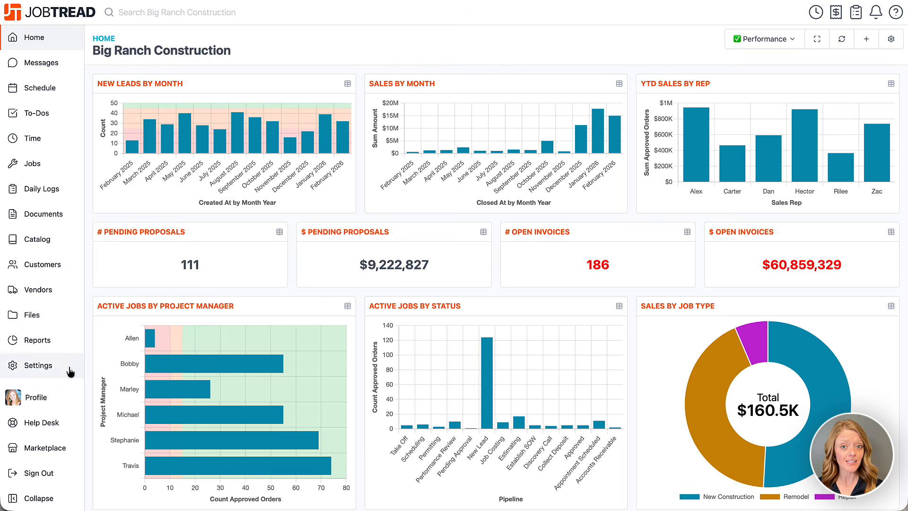
Turn Use Legacy Selections on and back off in the organization's feature customization settings.
click(67, 369)
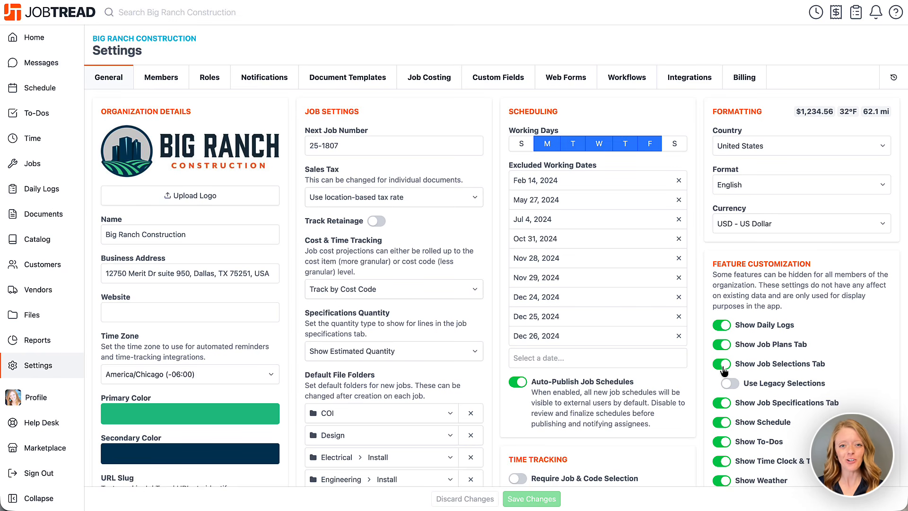
click(733, 386)
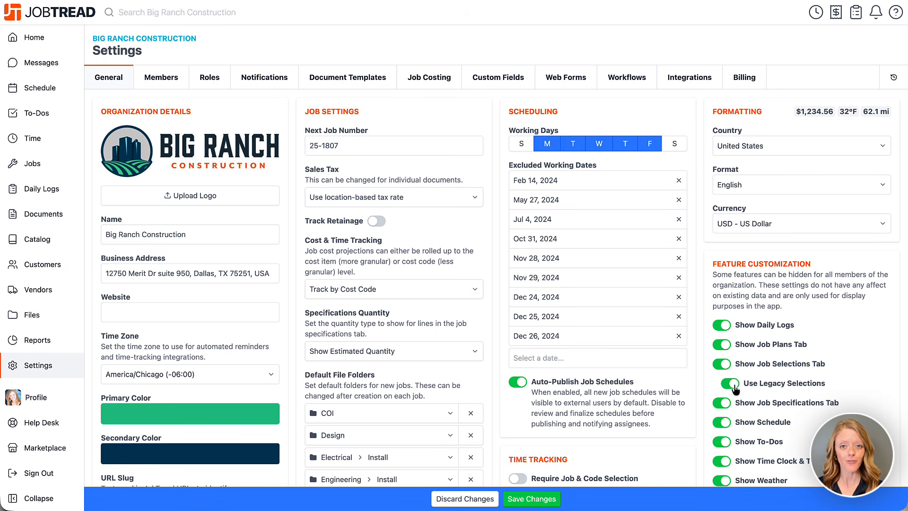
click(734, 384)
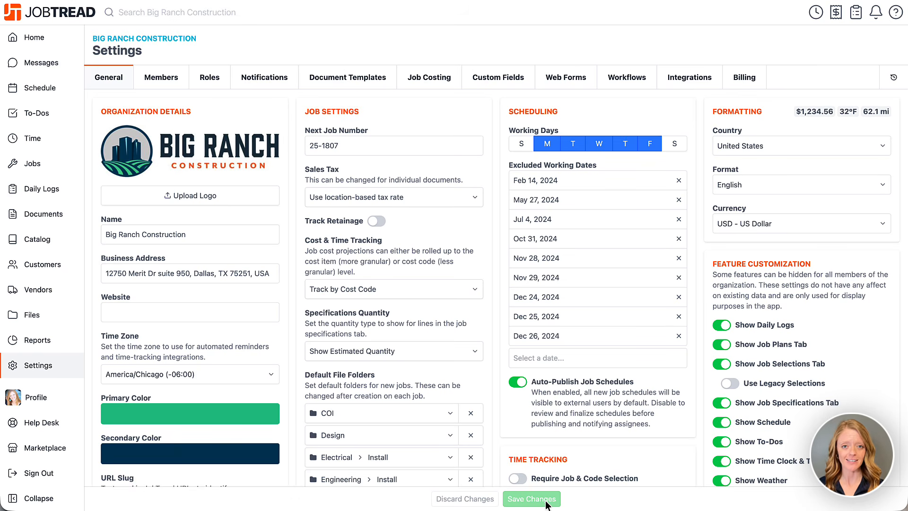
Open job 25-1806, the Kitchen & Dining Room Remodel, and go to its selections.
click(63, 171)
click(162, 125)
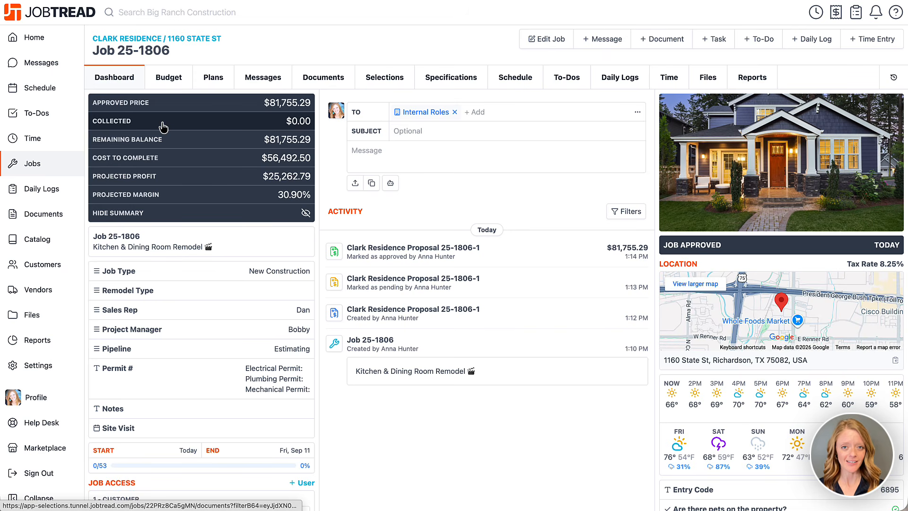
click(385, 83)
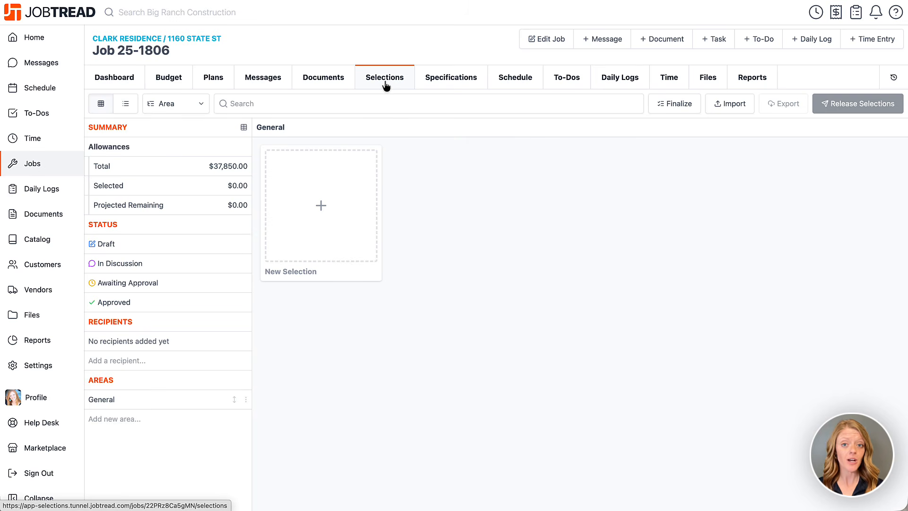
Add three selection areas to the job: Kitchen, Breakfast Nook and Dining Room.
click(147, 419)
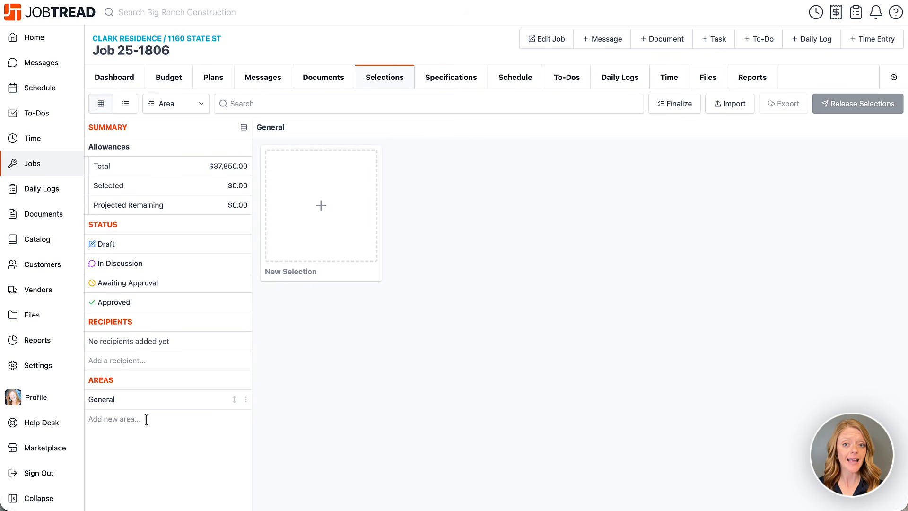
text(Kitchen)
key(Return)
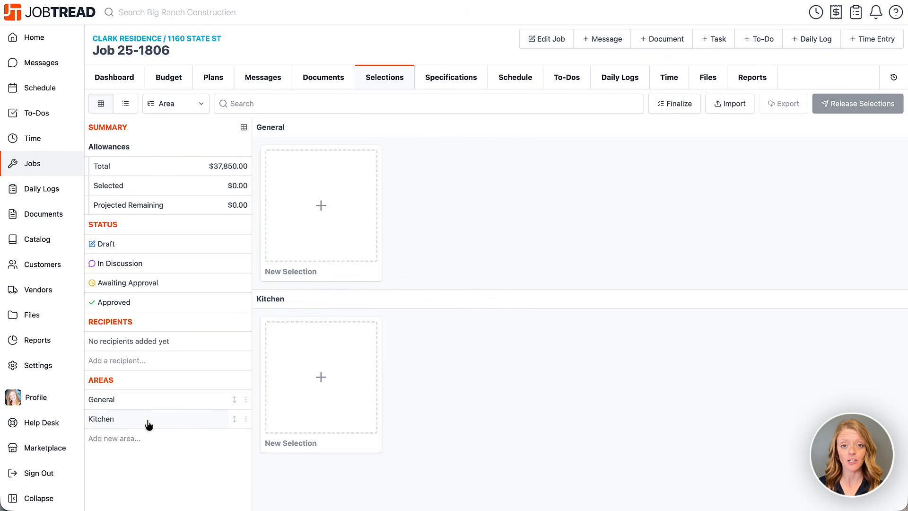
text(Breakfast )
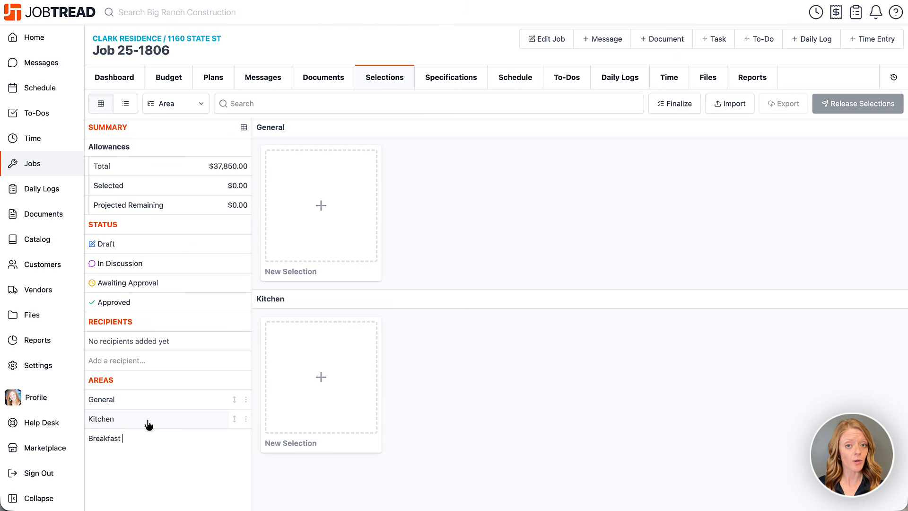
text(Nook)
key(Return)
text(Dining Room)
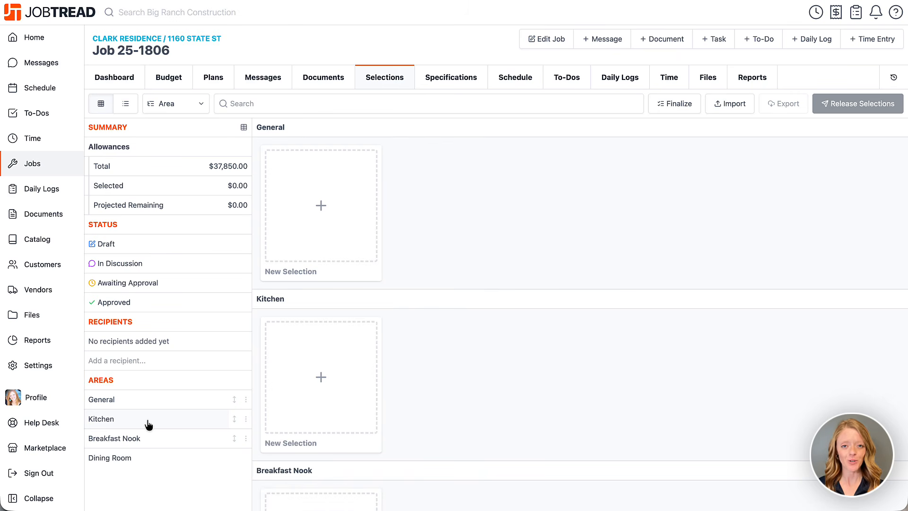
key(Return)
Start a new selection in the Dining Room area named Chandelier and assign it the Electrical Fixtures Allowance.
scroll(428, 412, down, 1)
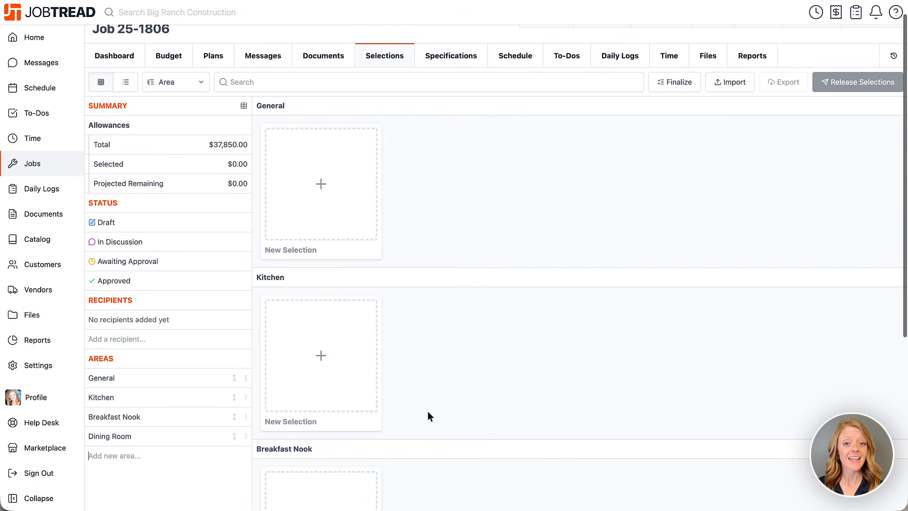
scroll(428, 415, down, 5)
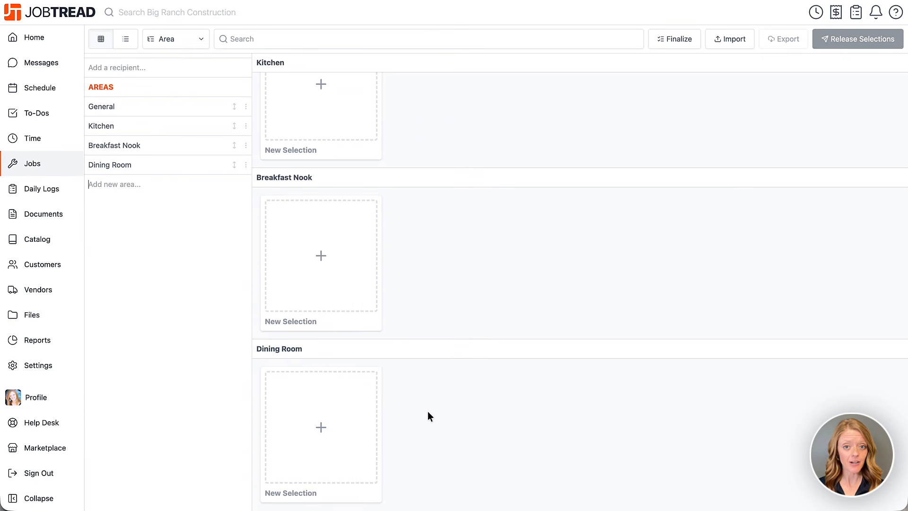
click(334, 424)
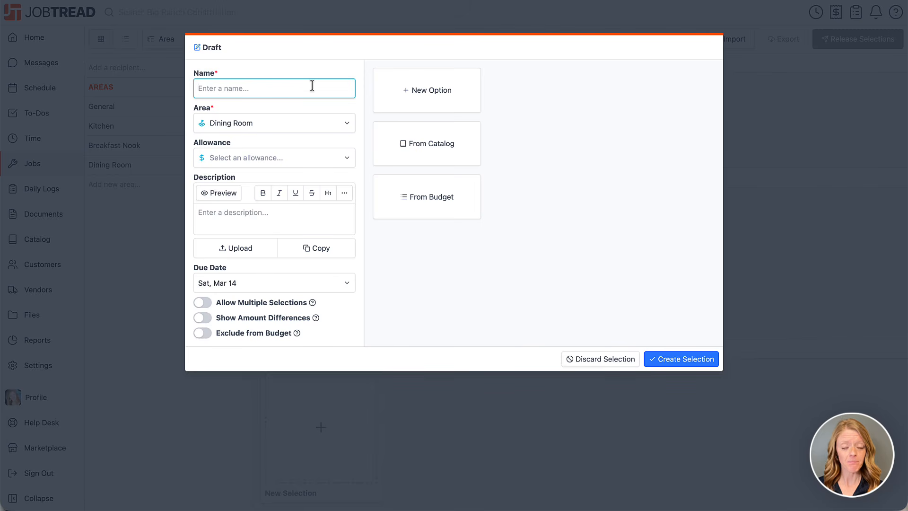
text(Chandelier)
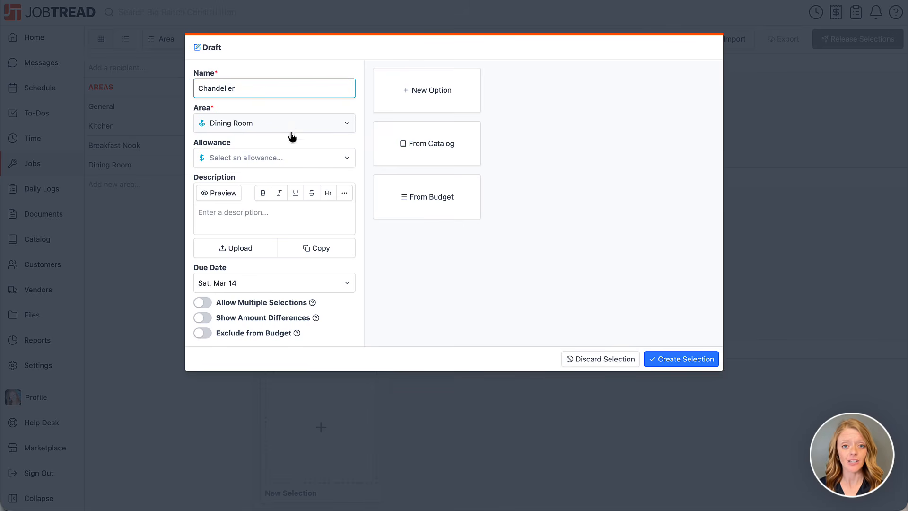
click(290, 156)
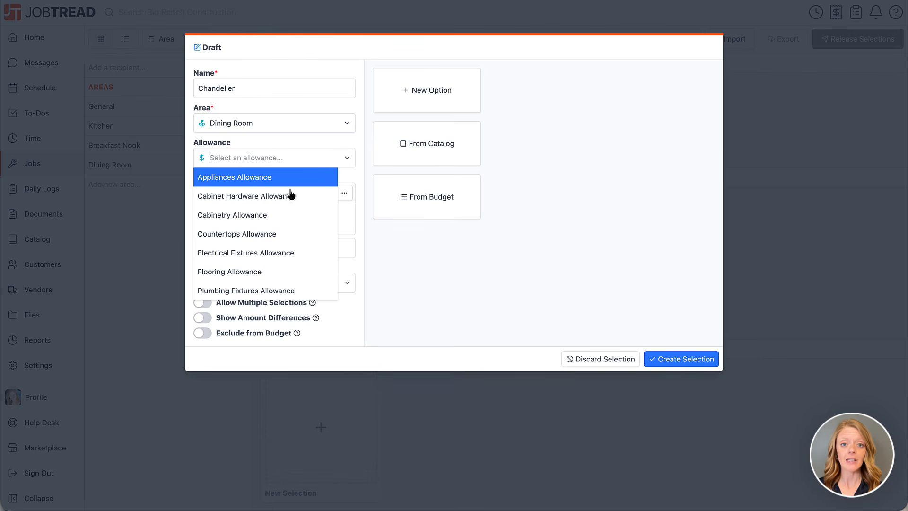
click(290, 253)
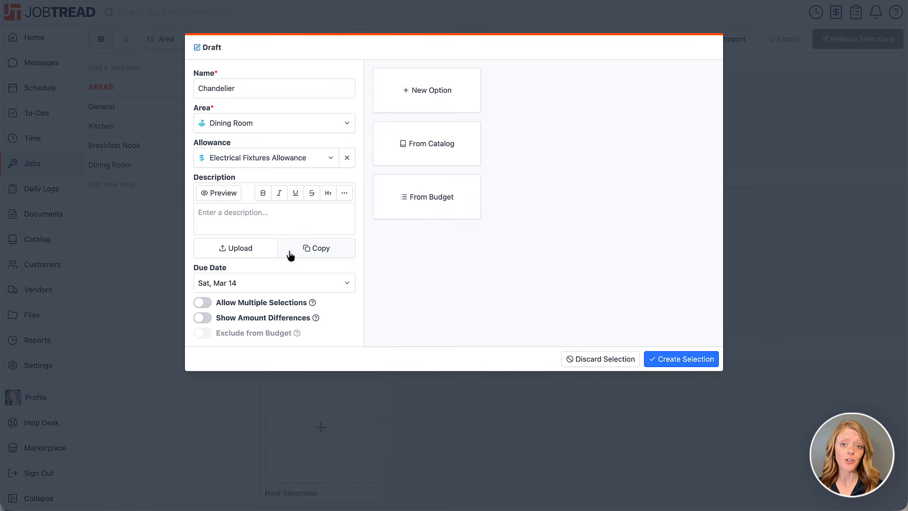
Describe it with a request to choose a chandelier and comment the product name, finish/color and URL for compatibility and installation review, and create the selection.
click(266, 213)
text(Please choose your chandelier and add a comment with the product name, finish/color, and URL so we can review it for compatibility and installation.)
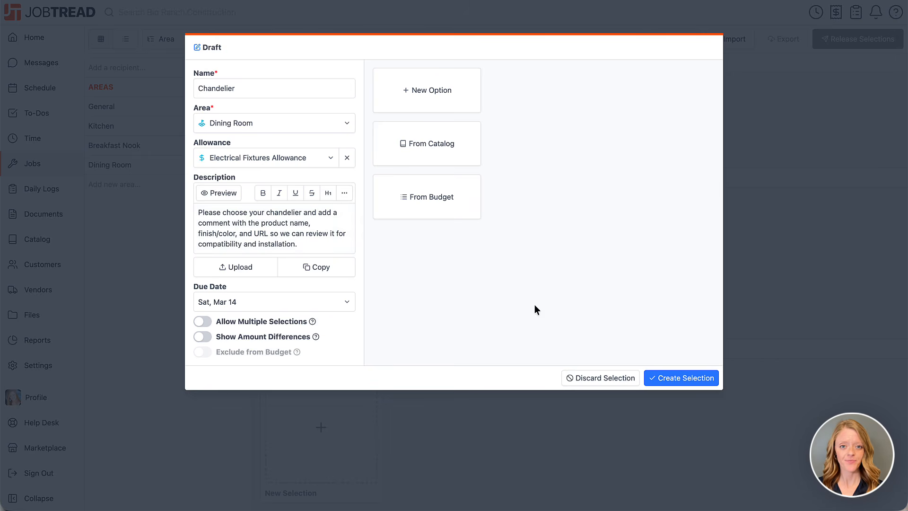
click(681, 378)
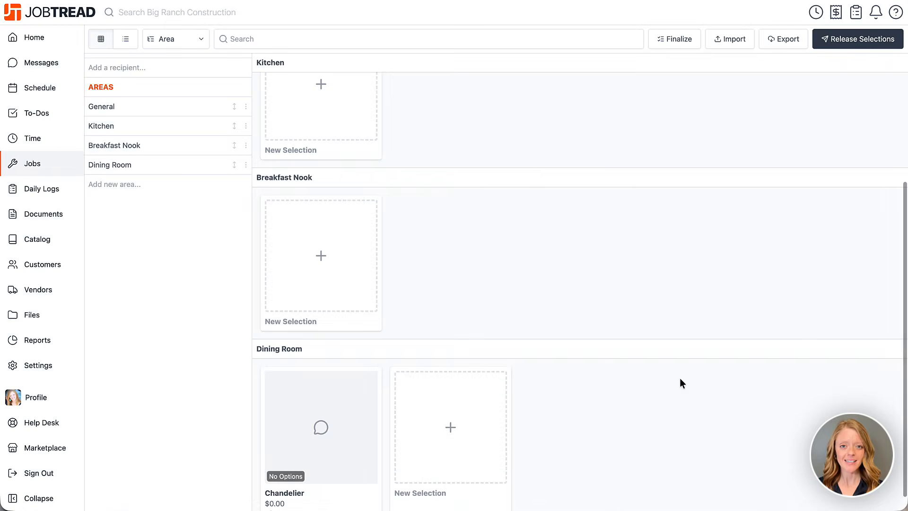
Start a new selection in the Kitchen area and name it Cabinets.
scroll(680, 378, up, 4)
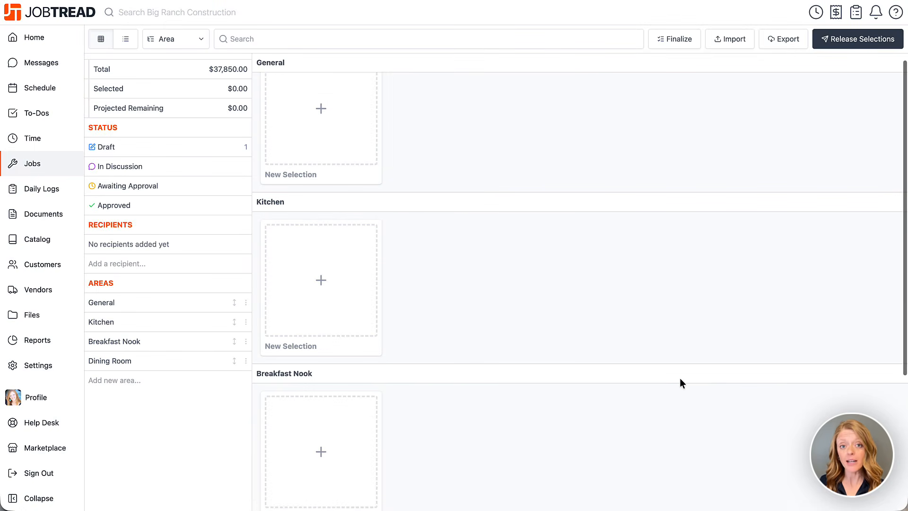
scroll(615, 379, up, 2)
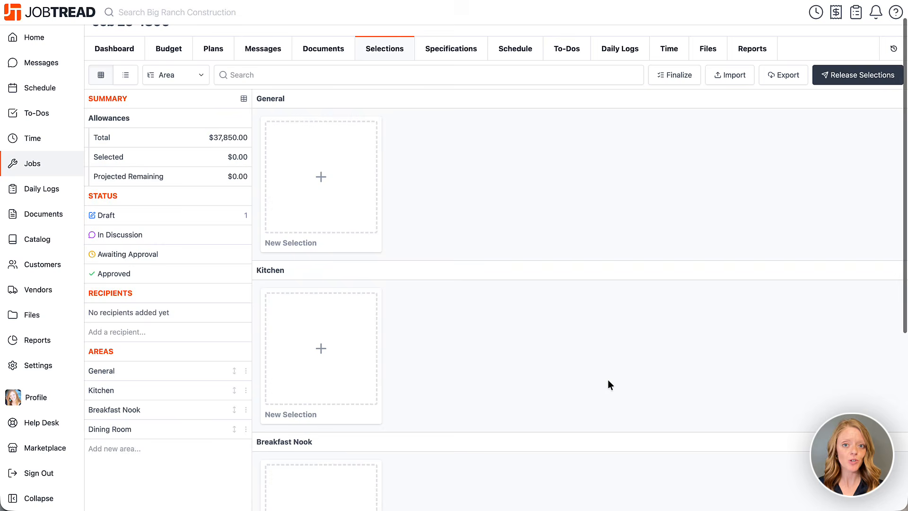
click(341, 360)
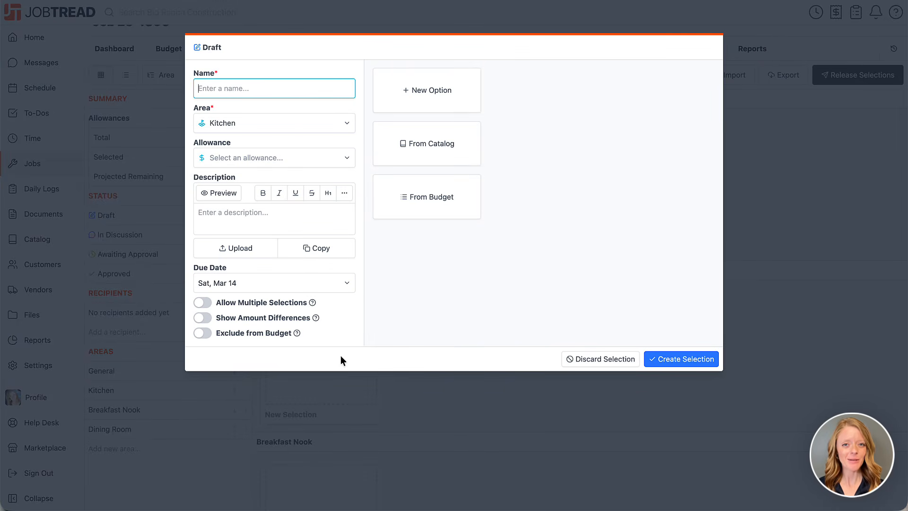
text(Cabinets)
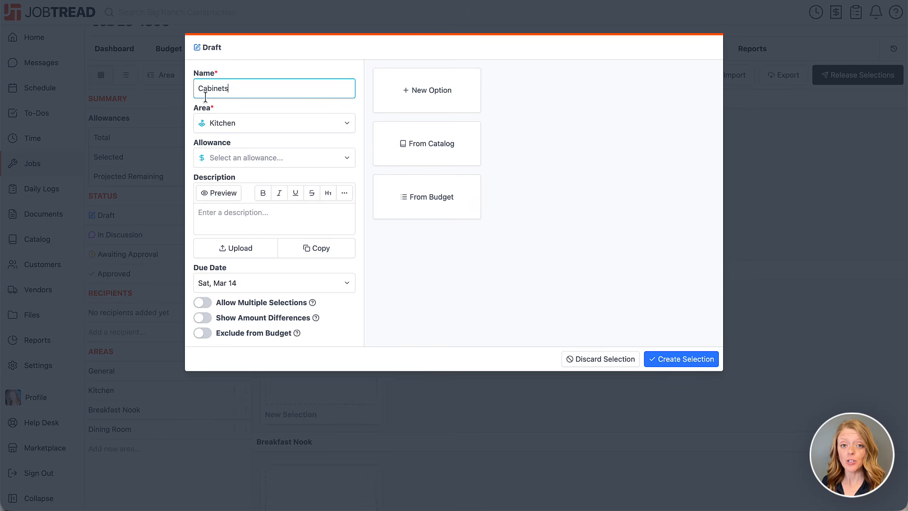
Add a new option named "Cabinets - Shaker Style - Malibu White Collection" with the Malibu White product description and its cabinetstogo.com link.
click(415, 100)
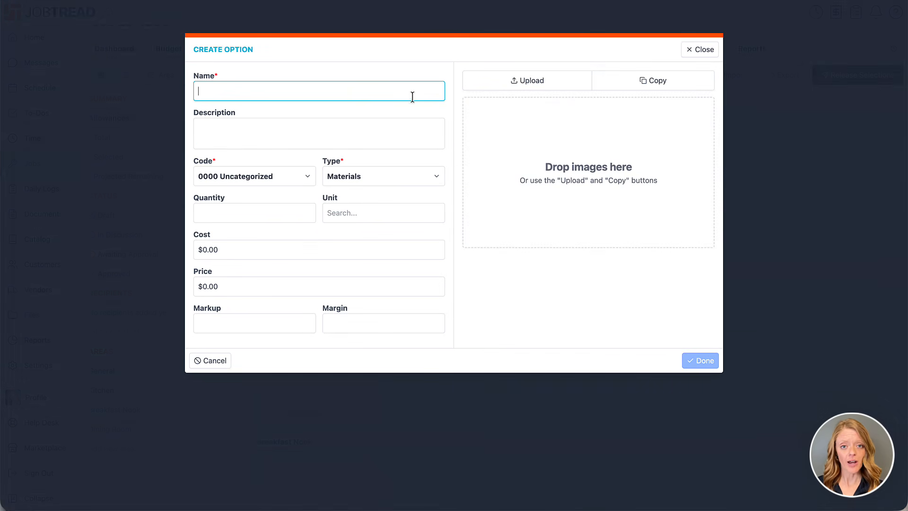
text(Cabine)
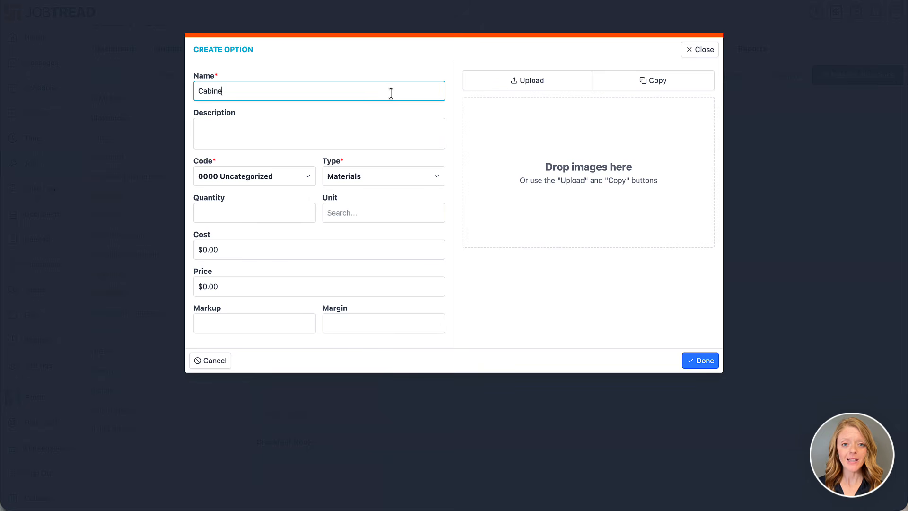
text(ts - Shaker Style - M)
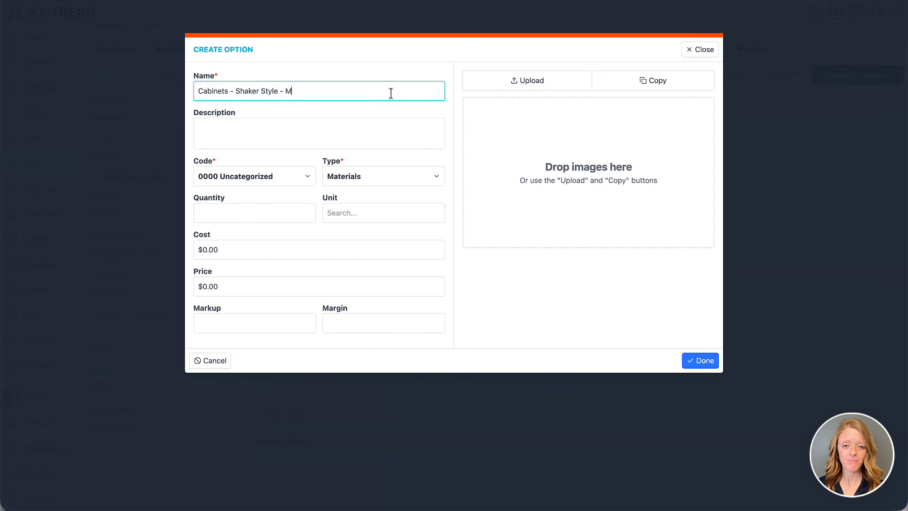
text(alibu White Collection)
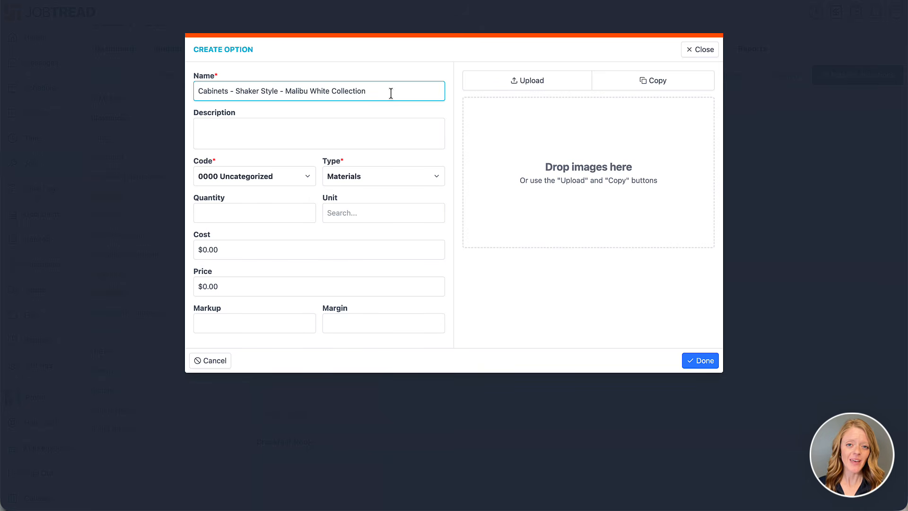
click(364, 126)
text(Malibu White shaker panel cabinets offer premium features such as a solid hardwood frame, concealed drawer glide hardware, and full-overlay doors and drawer fronts with soft-close technology. https://cabinetstogo.com/products/malibu-white-collection)
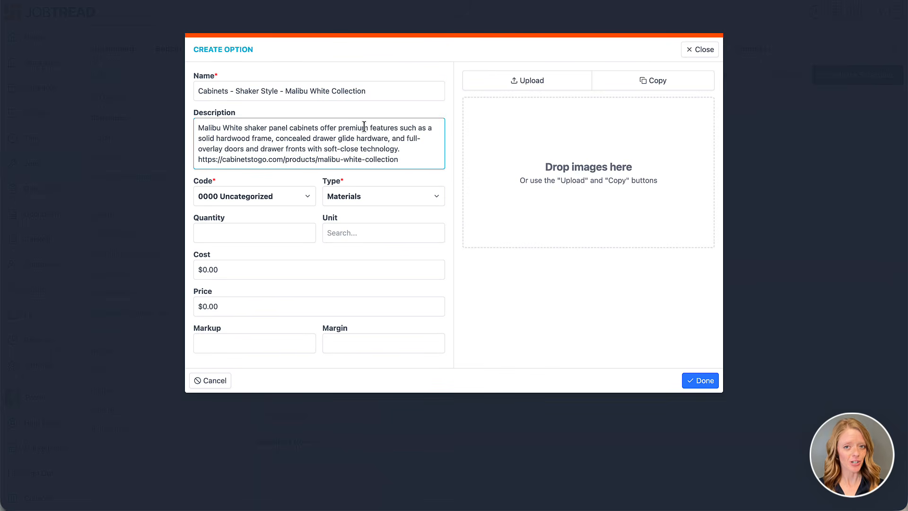
Set the option's cost code to 1900 Cabinetry, its quantity to 1 and its unit to Lump Sum.
click(299, 195)
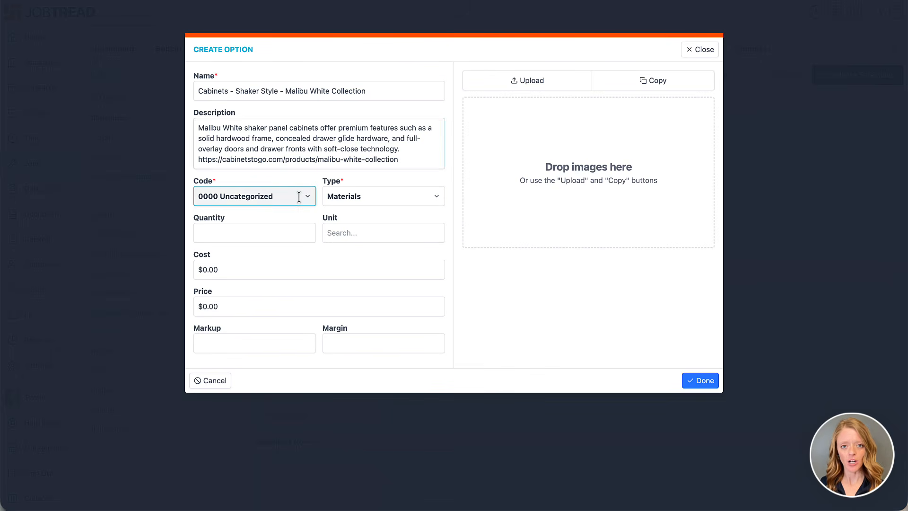
text(cab)
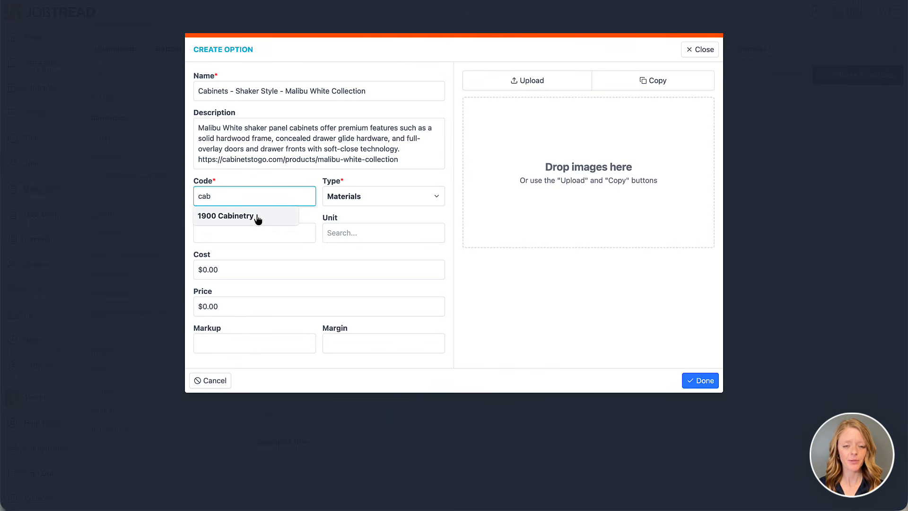
click(257, 218)
click(272, 233)
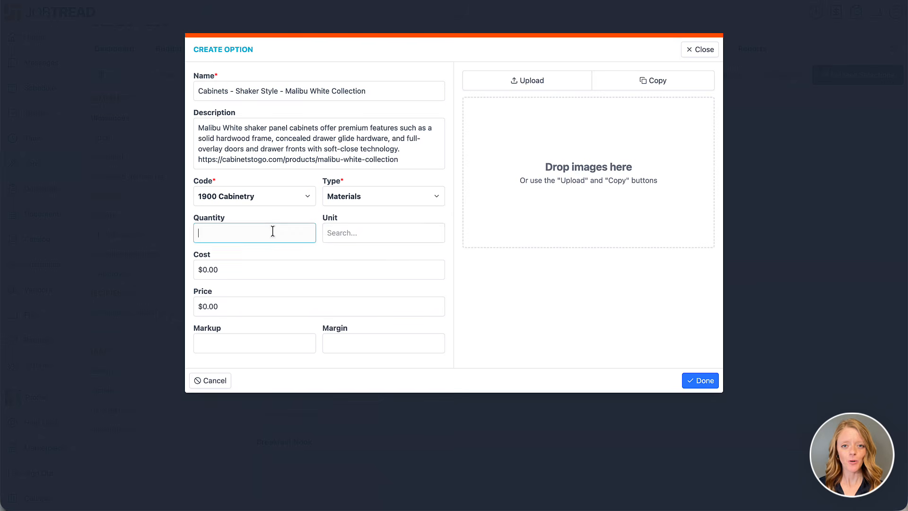
text(1)
click(343, 232)
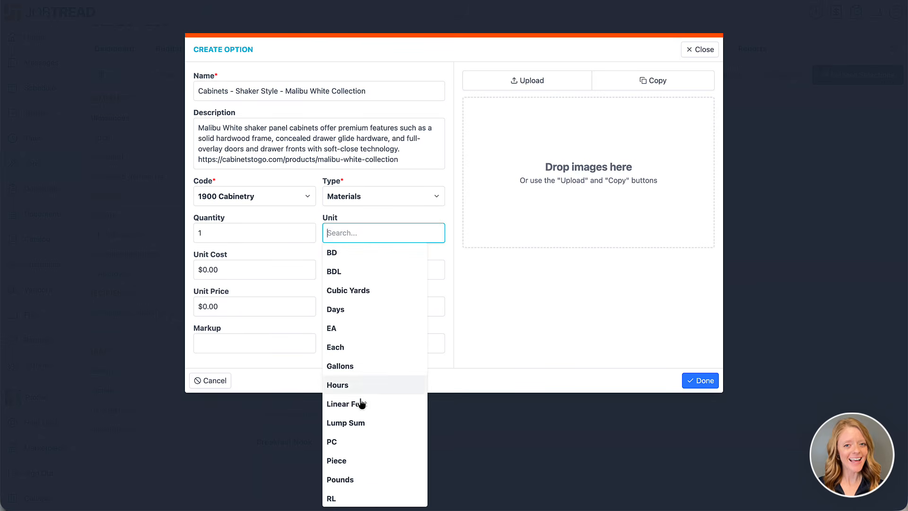
click(360, 424)
Set the option's unit cost to $7,500 and attach the three white kitchen cabinet images.
click(252, 270)
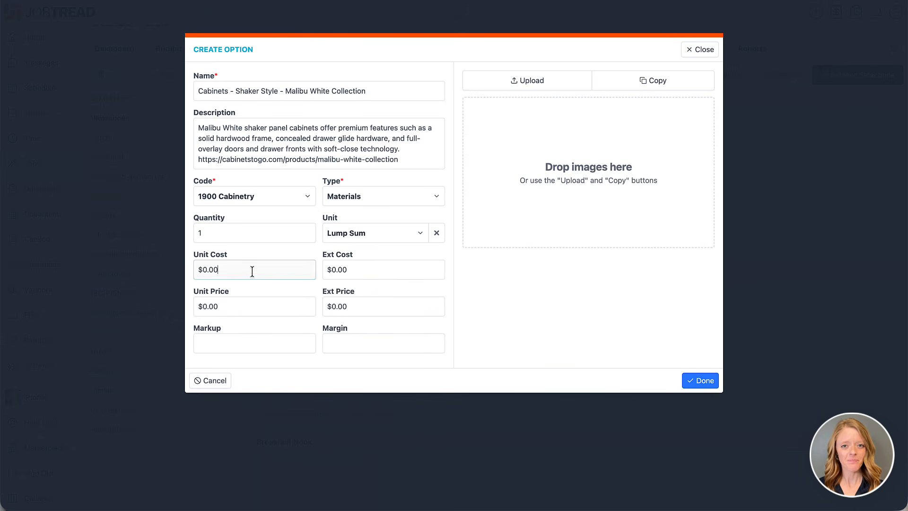
text(7500)
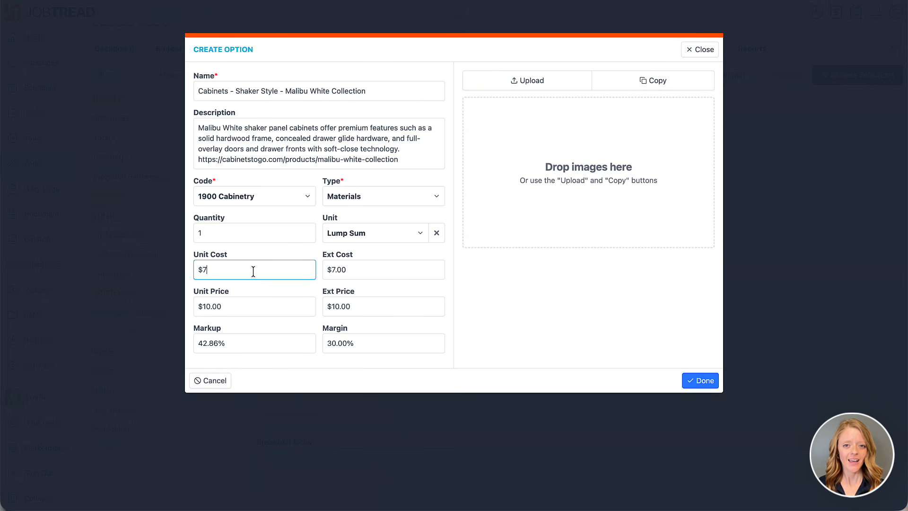
click(356, 342)
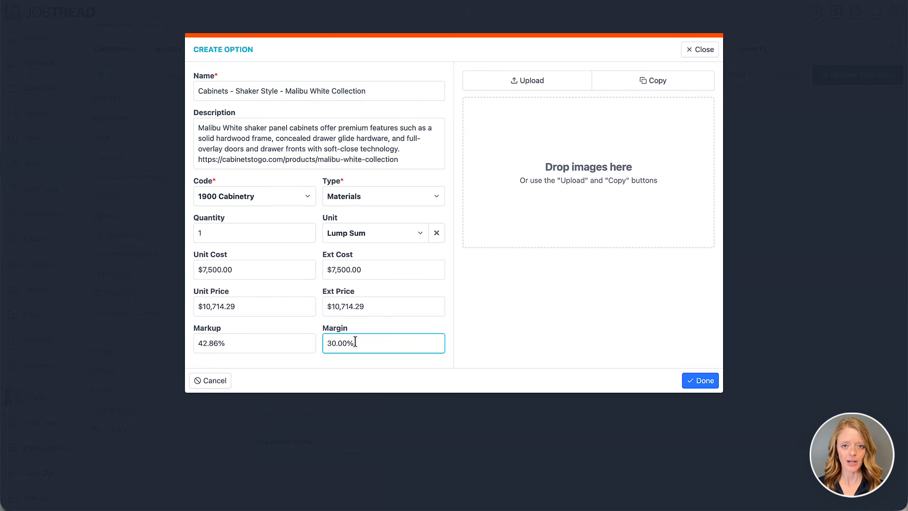
click(367, 308)
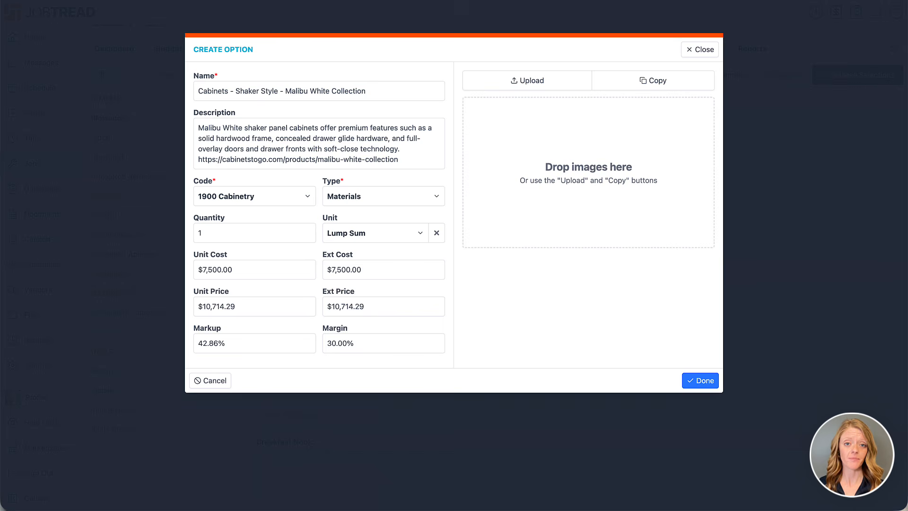
drag(906, 284, 535, 230)
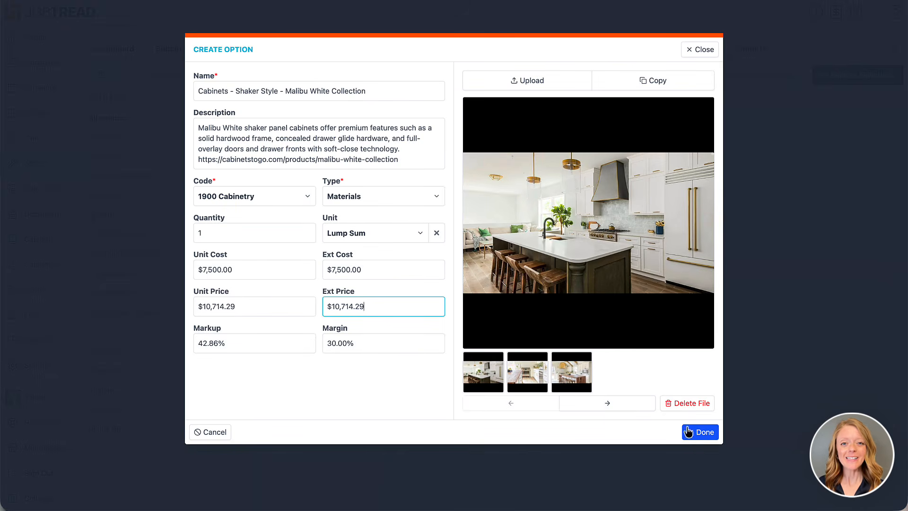
Save the option, add the European Metro Gloss White, Raised Panel Aspen White and Shaker Malibu White cabinets from the catalog, and place Shaker first.
click(699, 433)
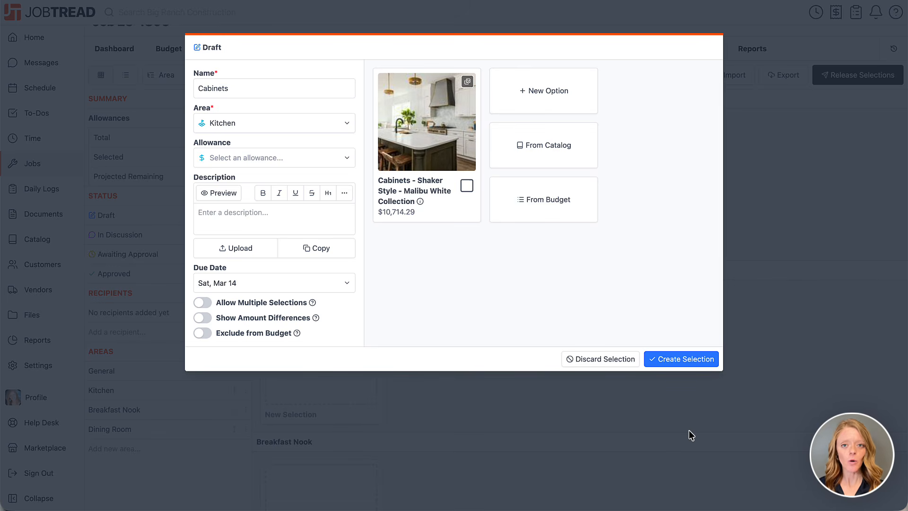
click(543, 149)
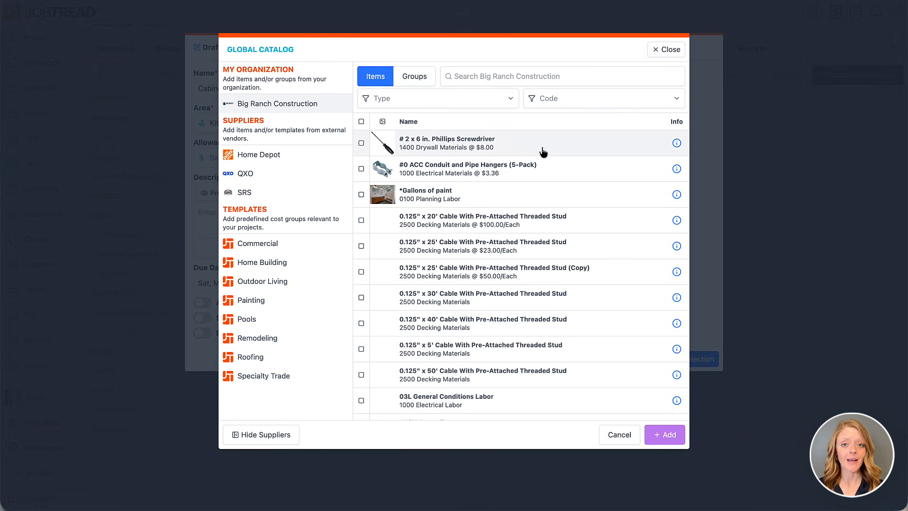
click(494, 76)
text(cabine)
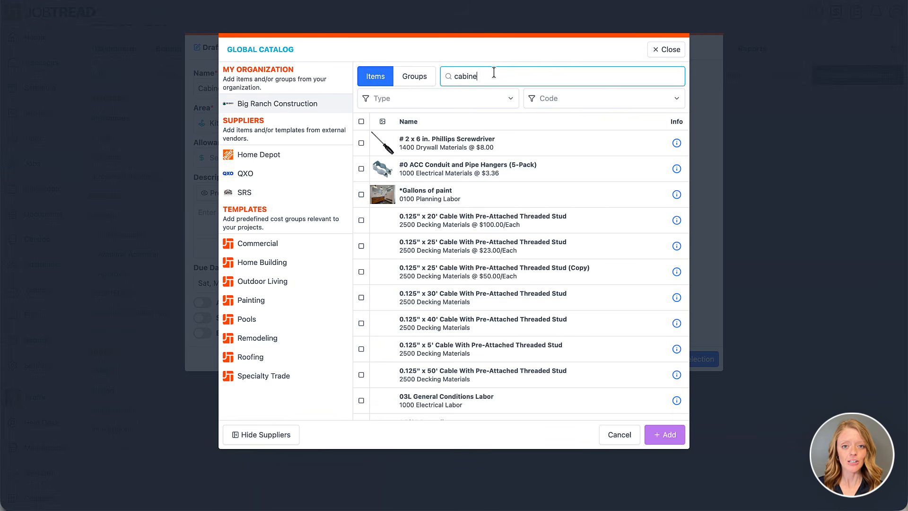
text(ts -)
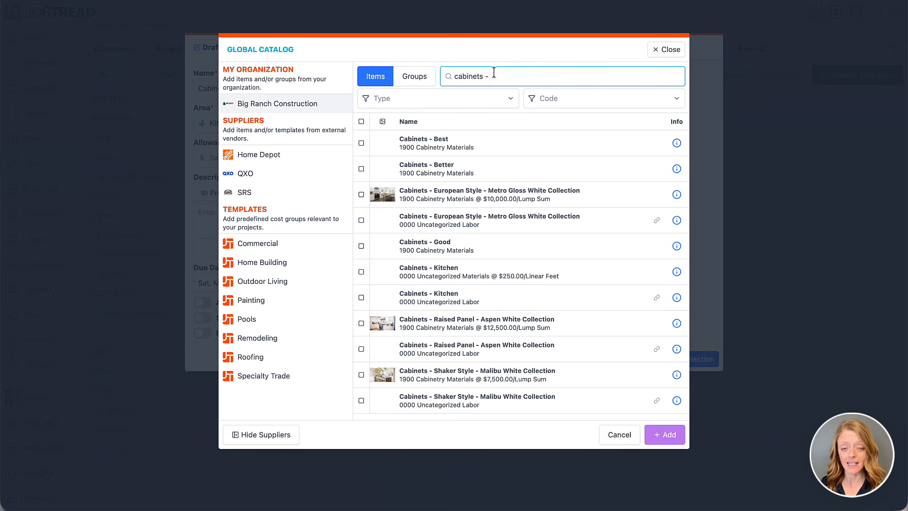
click(367, 194)
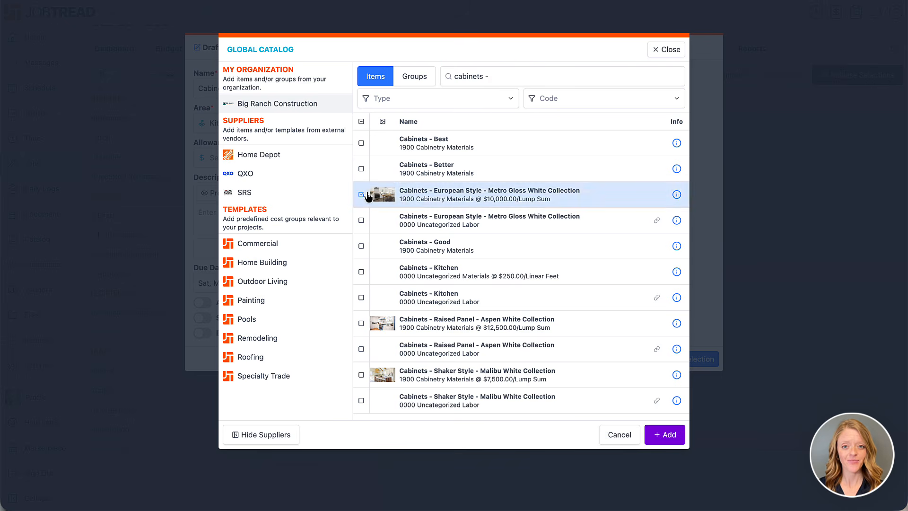
click(362, 327)
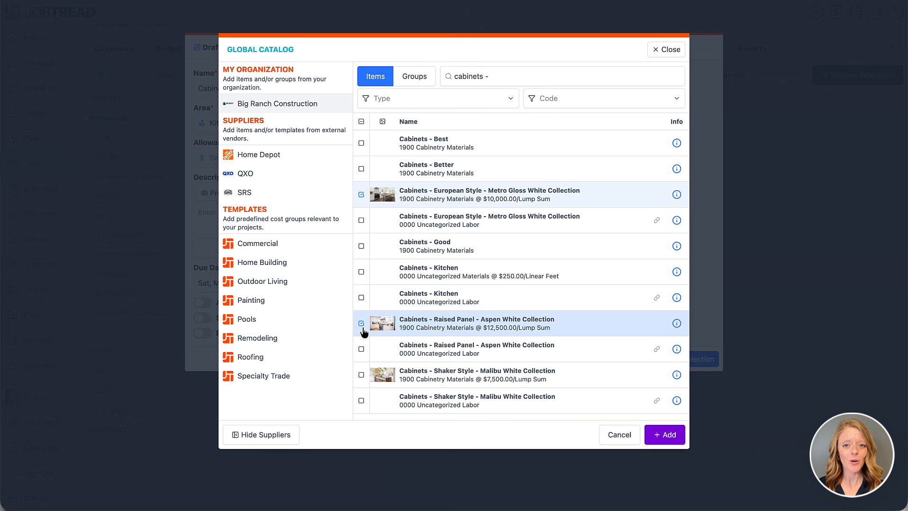
click(361, 375)
click(665, 435)
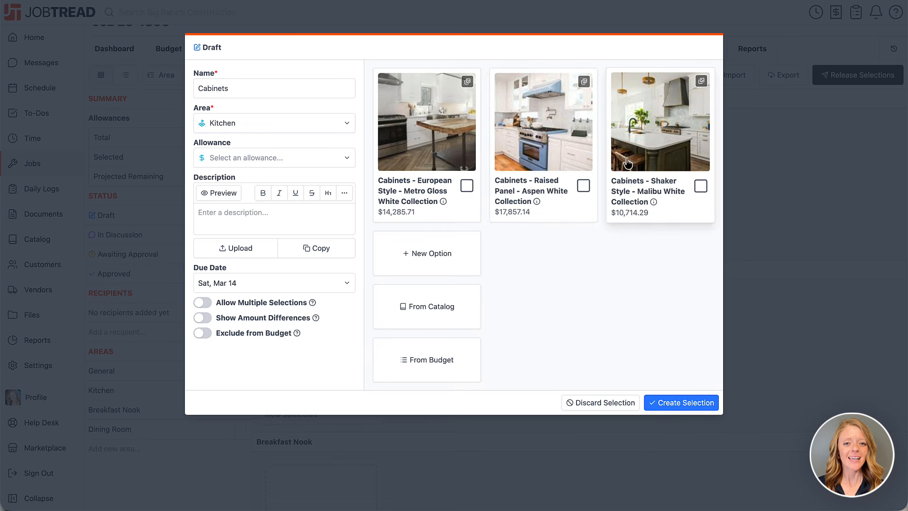
drag(624, 163, 372, 160)
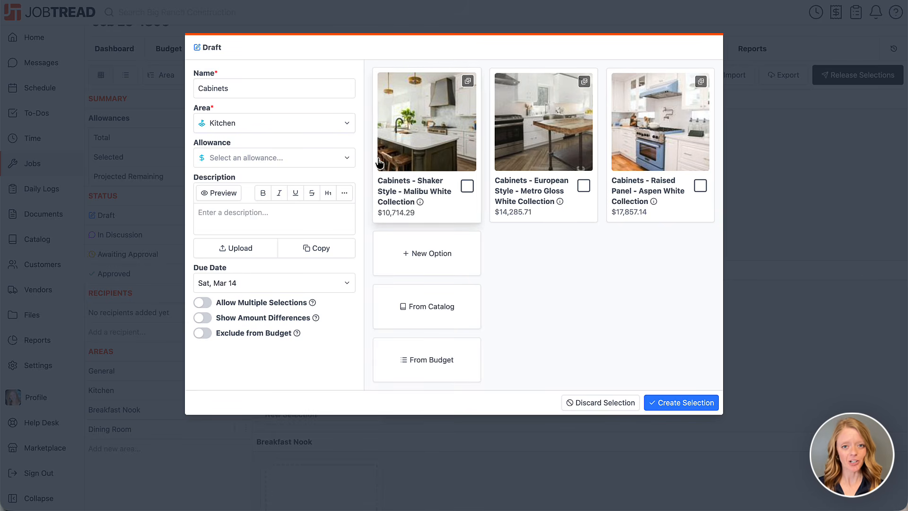
Try out the Allow Multiple Selections, Show Amount Differences and Exclude from Budget settings, with the Shaker Style option preselected for the price differences.
click(203, 304)
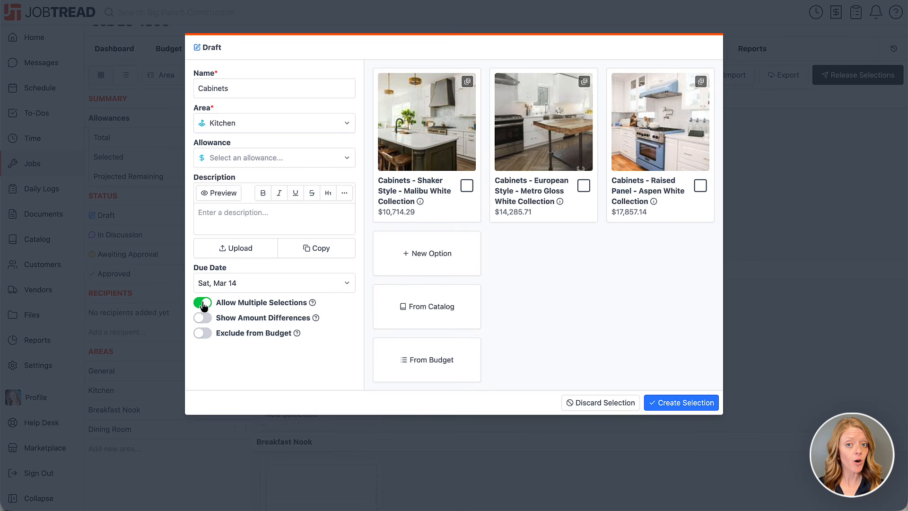
click(203, 303)
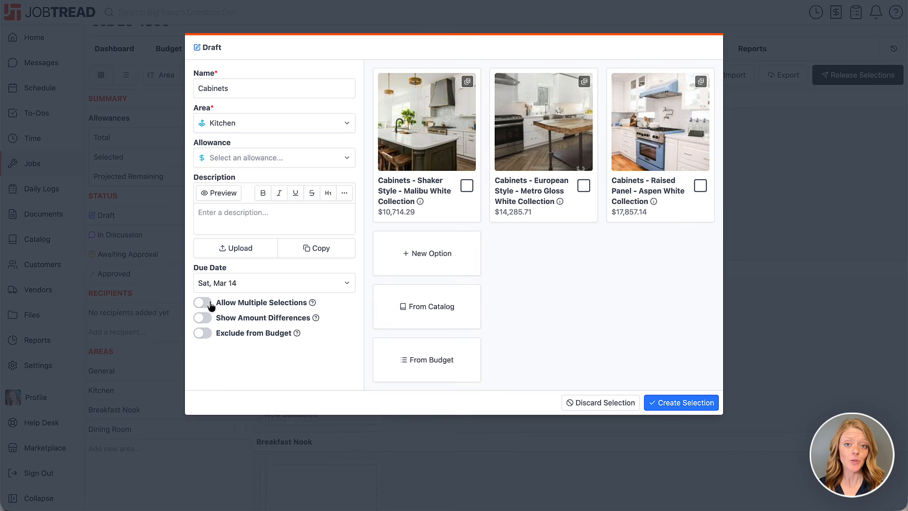
click(466, 187)
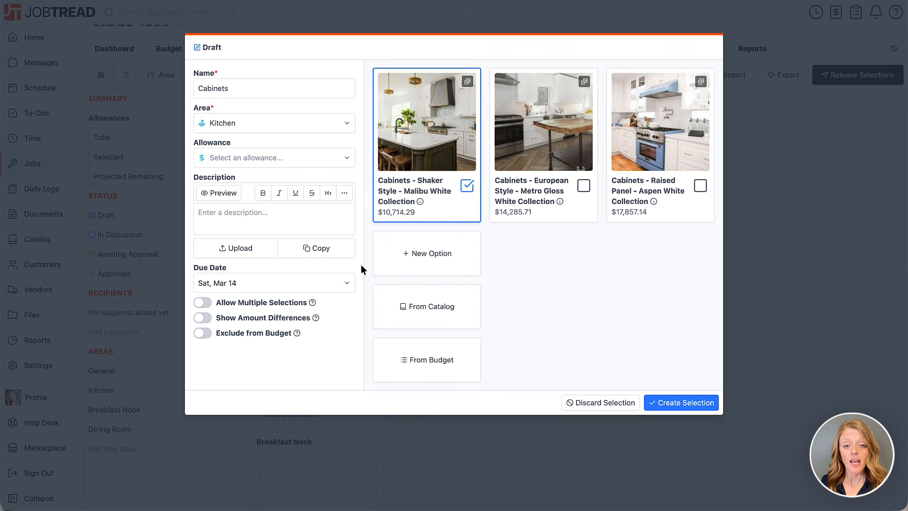
click(202, 321)
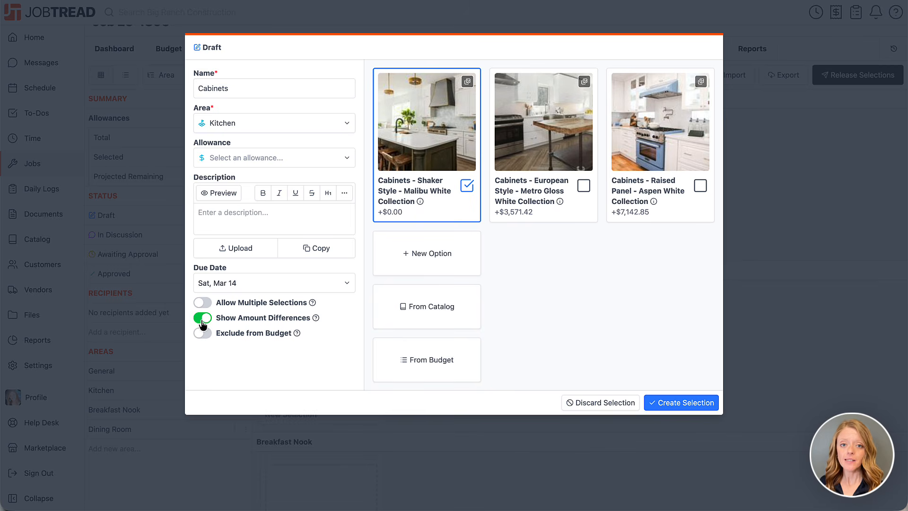
click(202, 321)
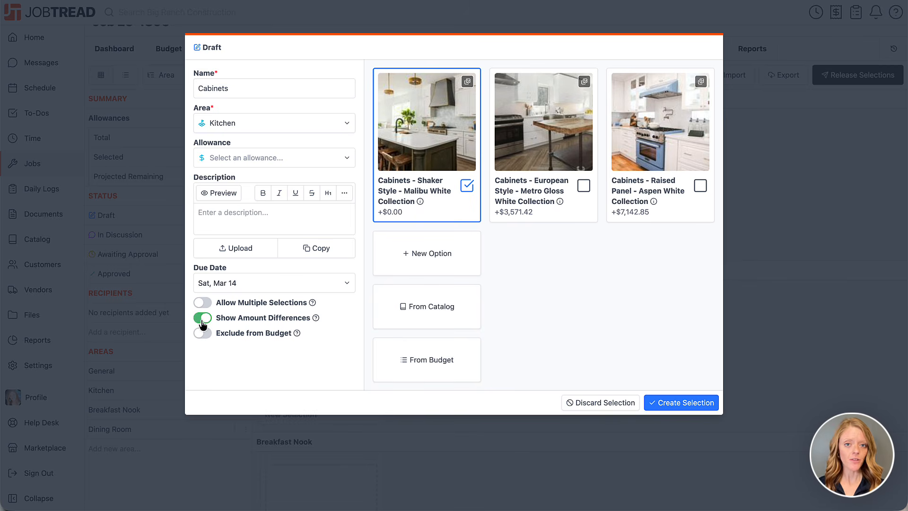
click(468, 186)
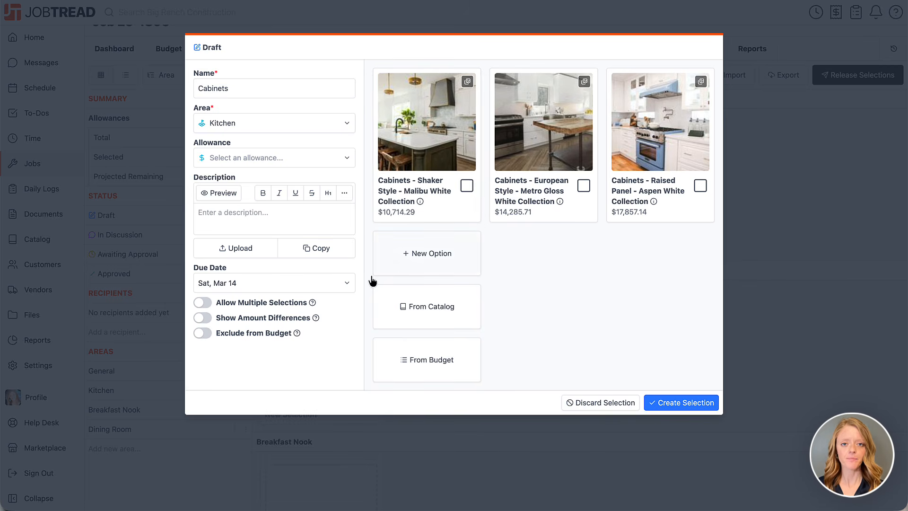
click(207, 339)
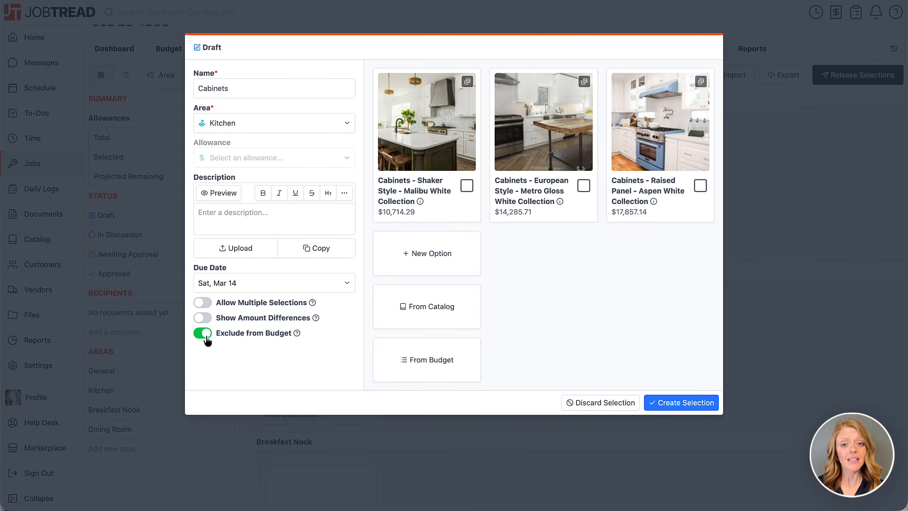
click(207, 338)
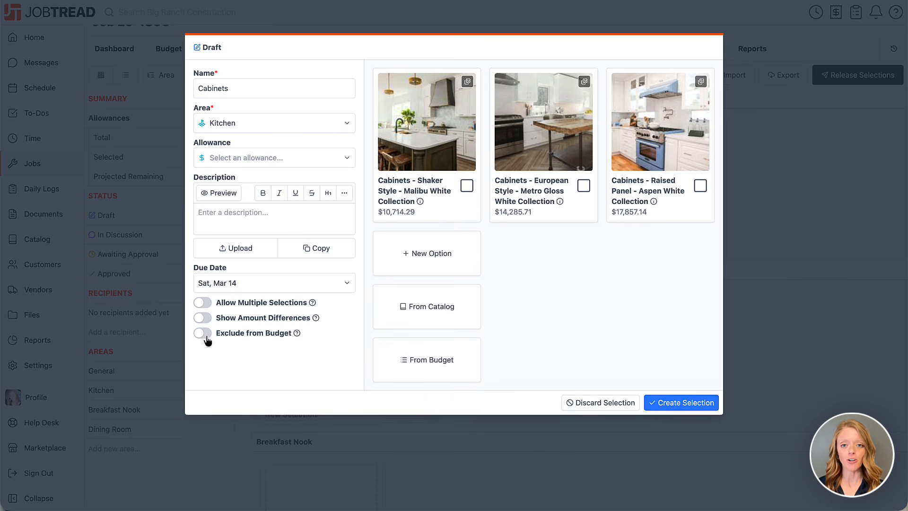
Link the Cabinets selection to the Cabinetry Allowance and create the selection.
click(295, 155)
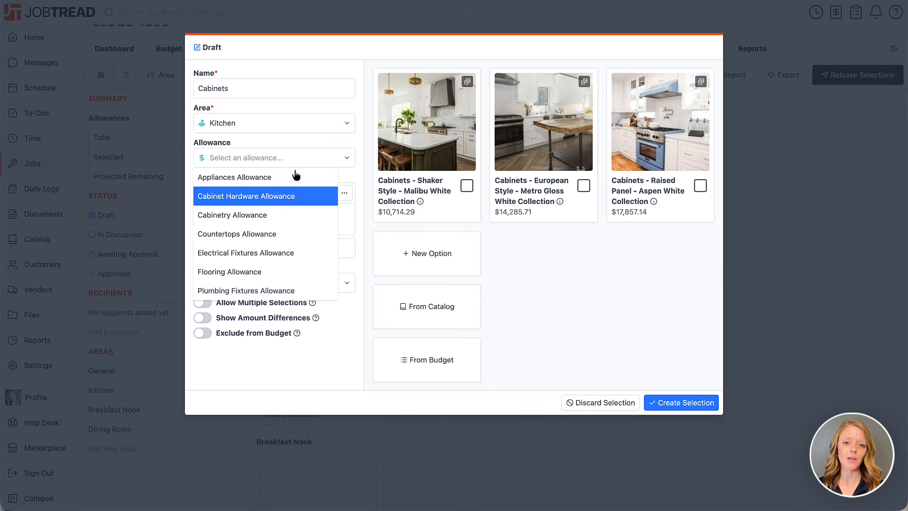
click(288, 215)
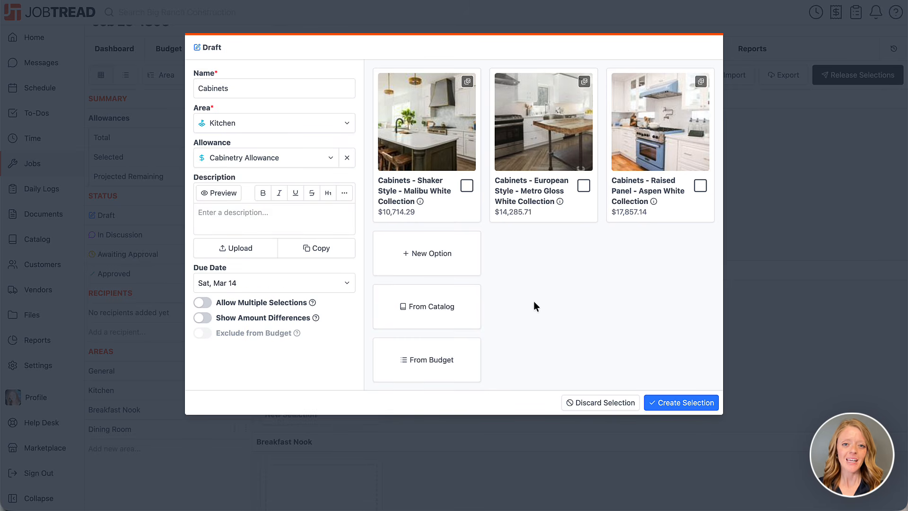
click(674, 403)
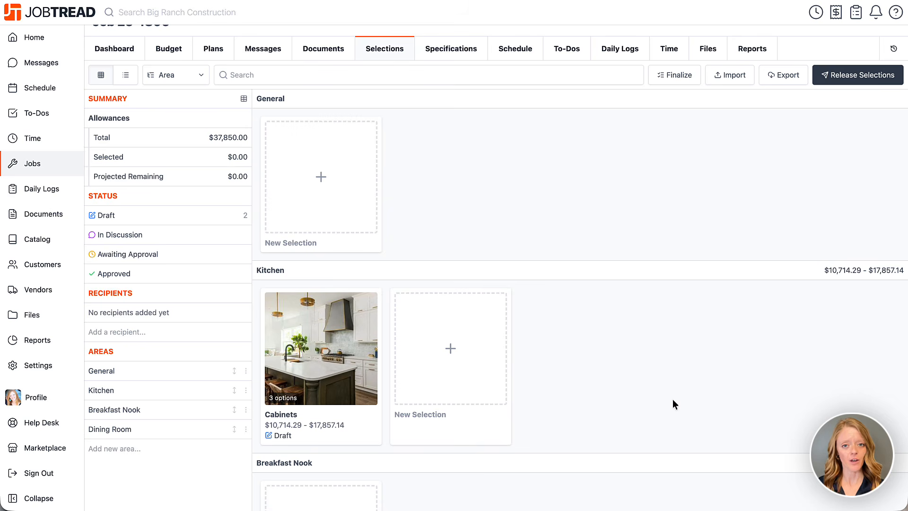
Show the selections as a list and add a selection named Kitchen Island Style to the Kitchen area.
scroll(661, 302, up, 2)
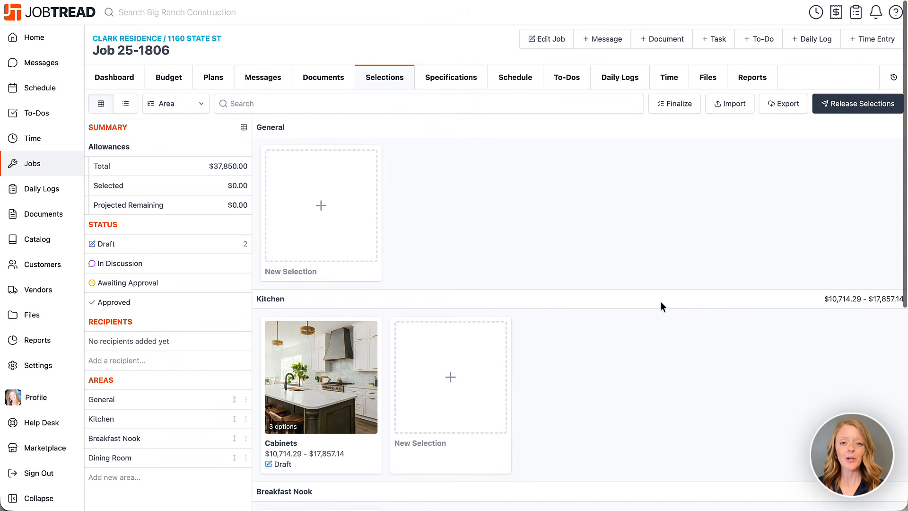
click(126, 104)
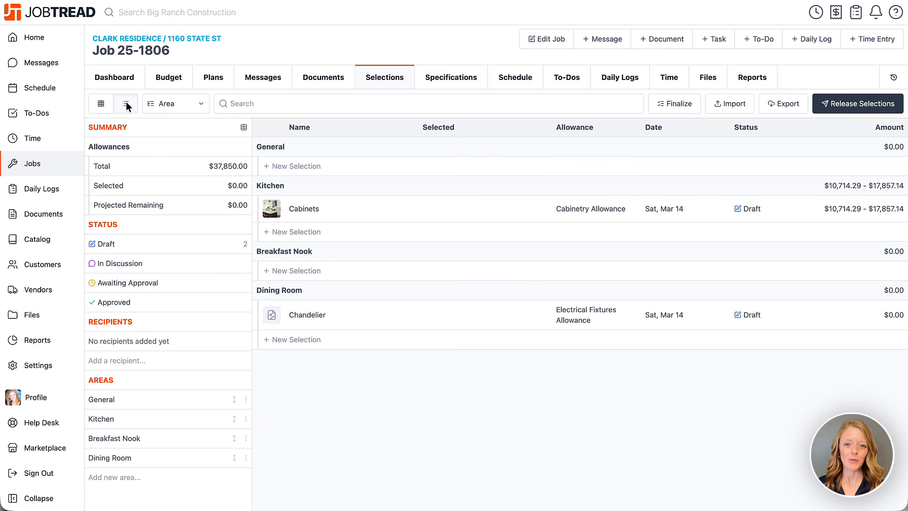
click(284, 232)
text(Ki)
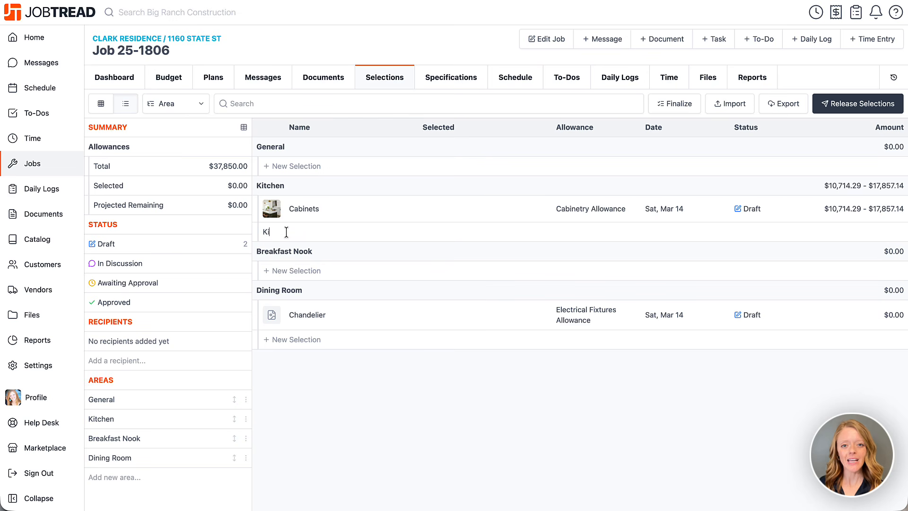
text(tchen Island )
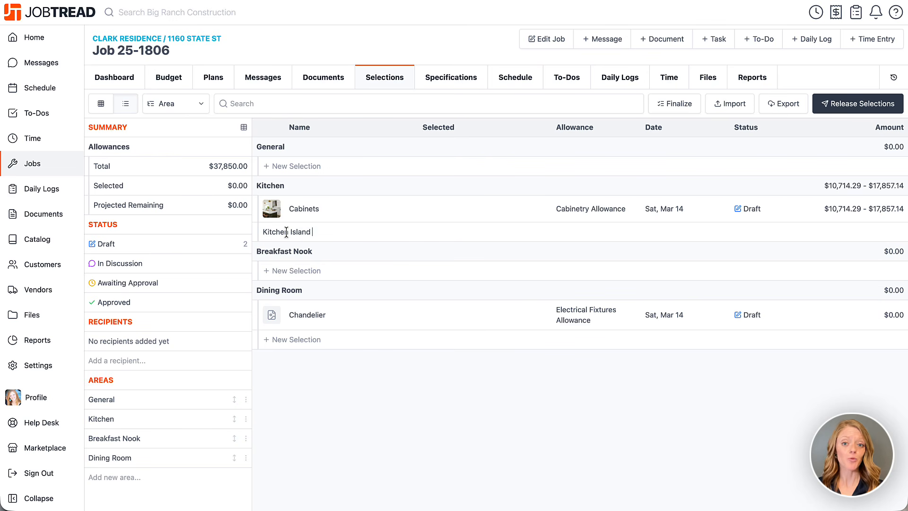
text(Style)
key(Return)
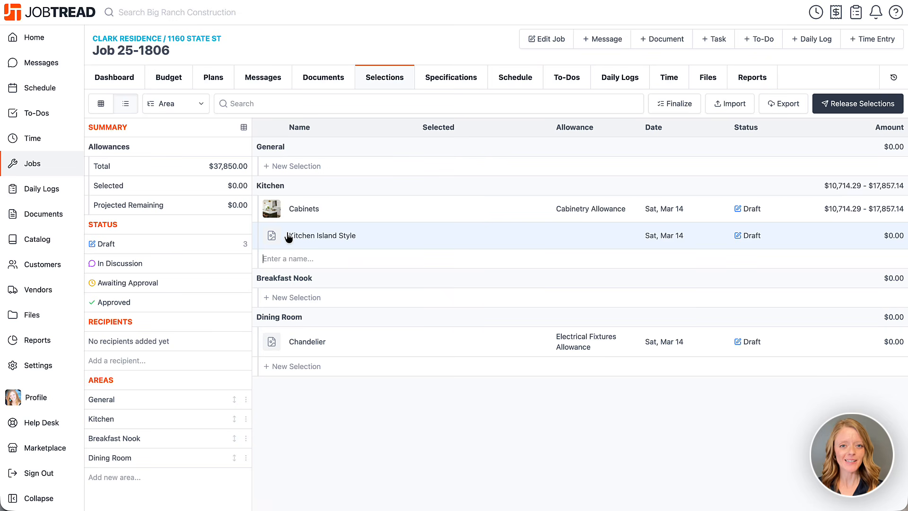
Add two more Kitchen selections named Sink Faucet and Cabinet Hardware.
text(Sink )
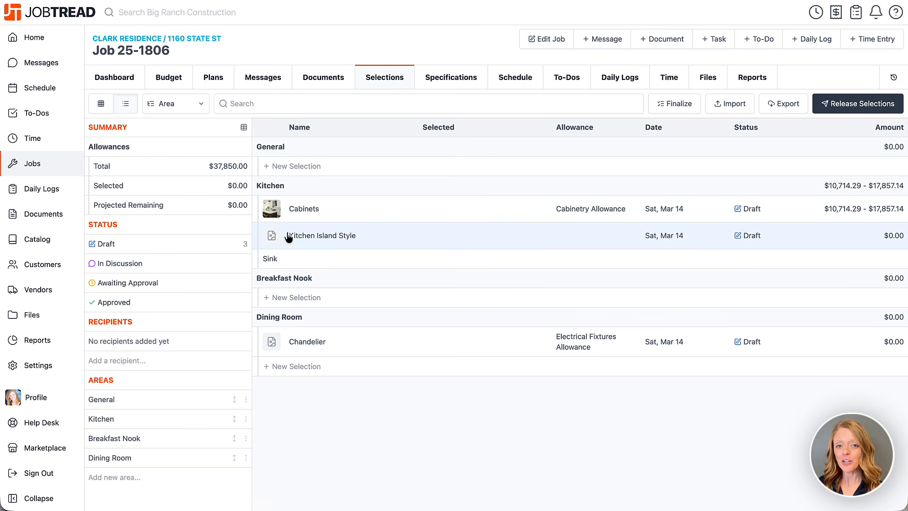
text(Faucet)
key(Return)
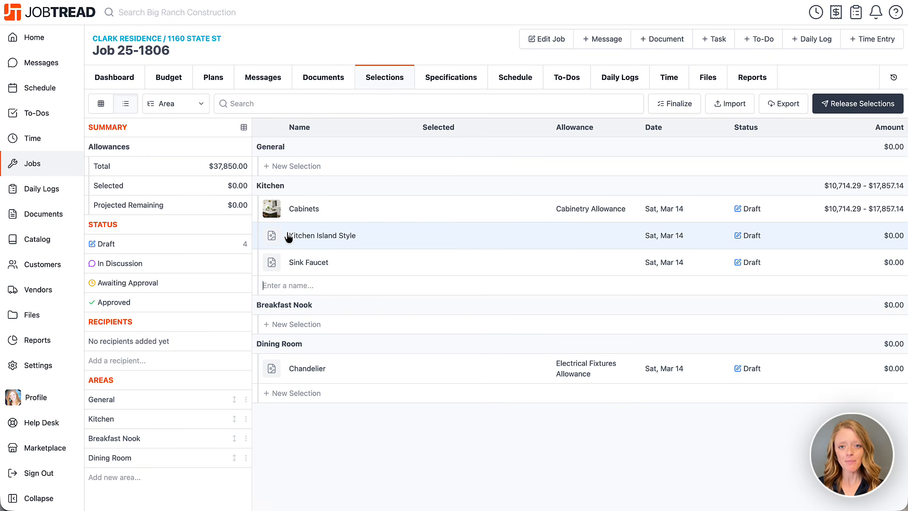
text(Cabinet Hardwar)
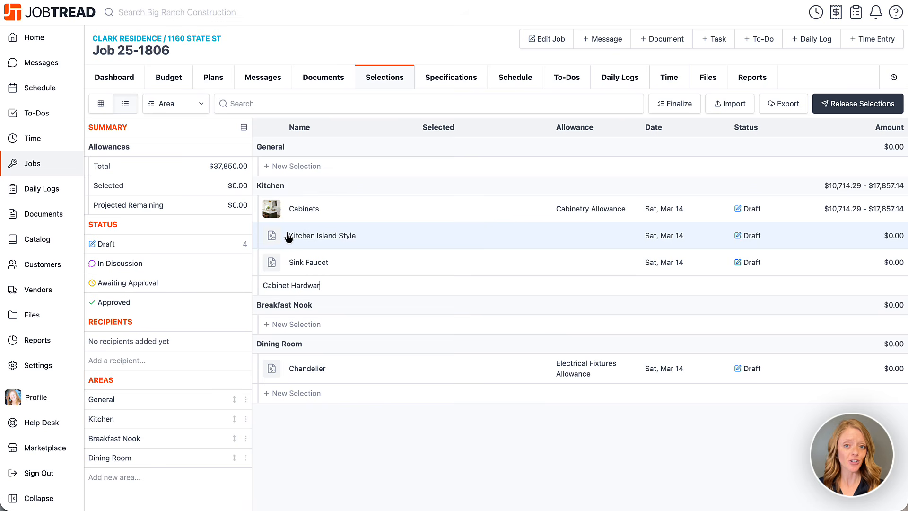
text(e)
key(Return)
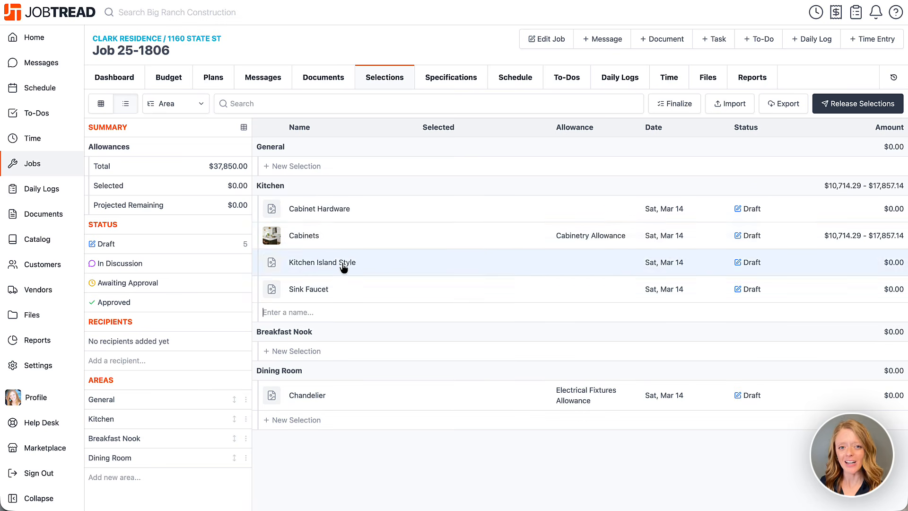
Look at the details of the Cabinet Hardware selection, close it and return to the card view of all selections.
click(395, 215)
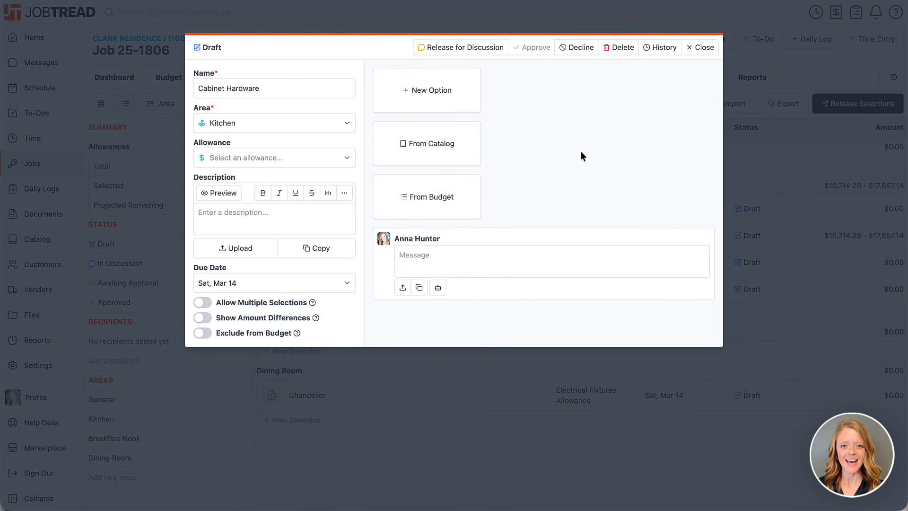
click(691, 50)
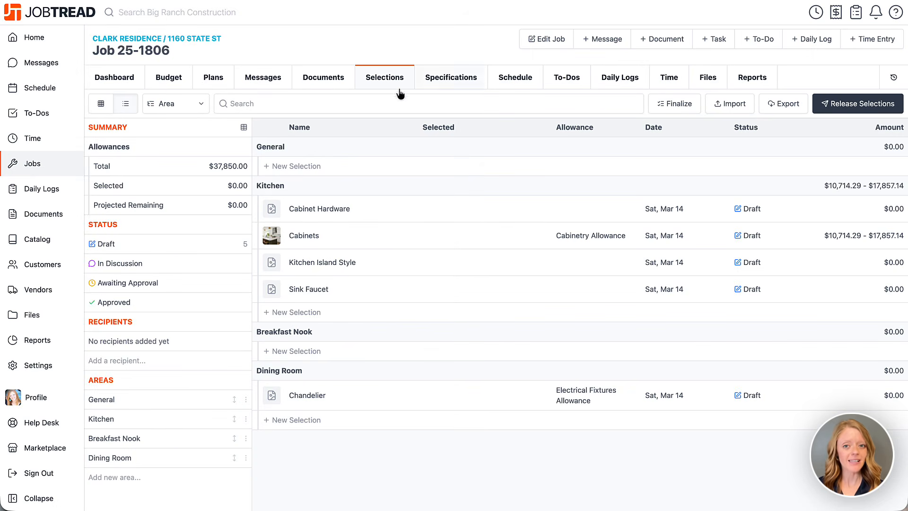
click(100, 105)
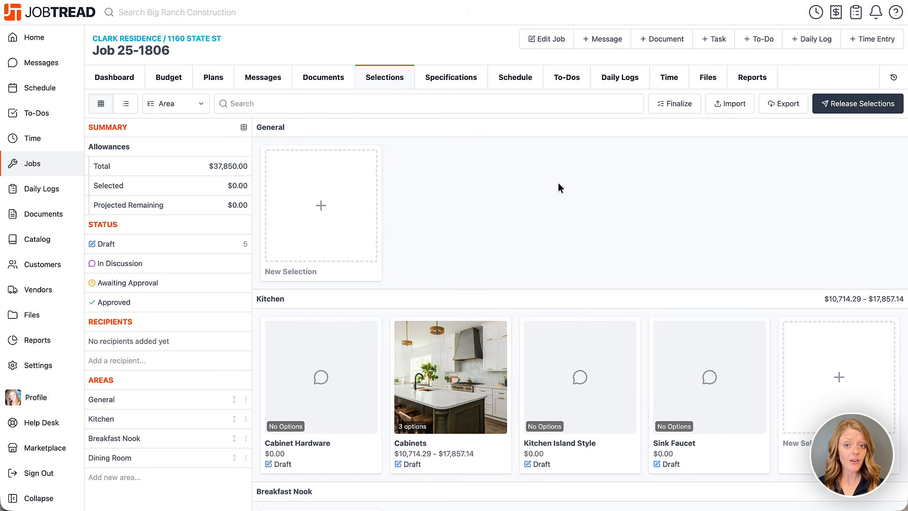
Start importing the Kitchen & Dining Selections group from the catalog and exclude its Cabinets selection.
click(733, 109)
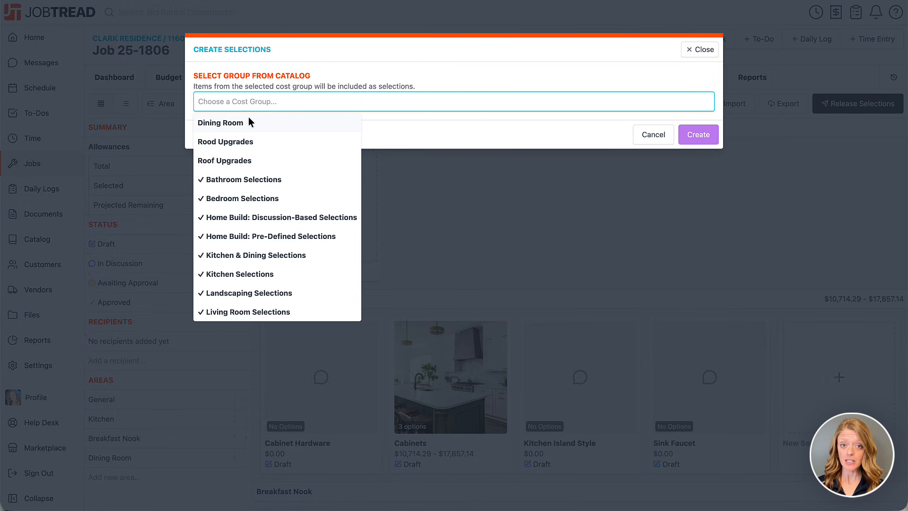
click(247, 254)
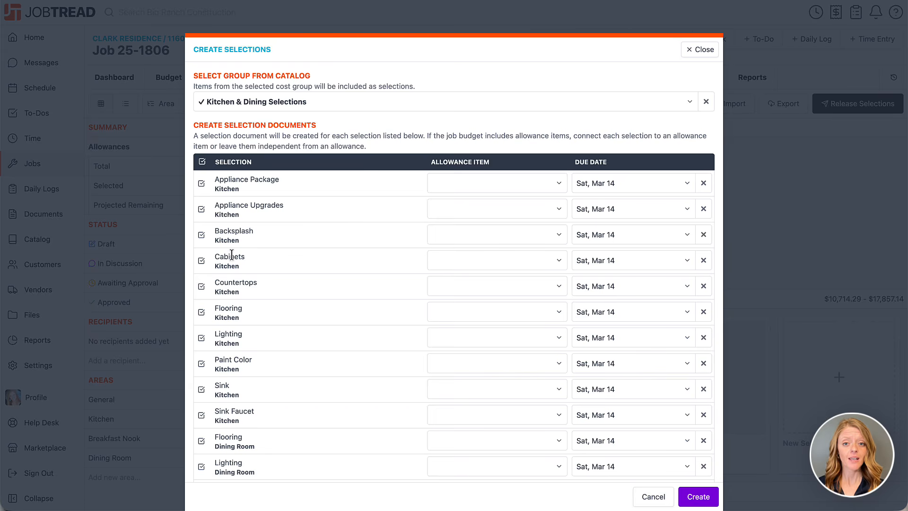
click(207, 268)
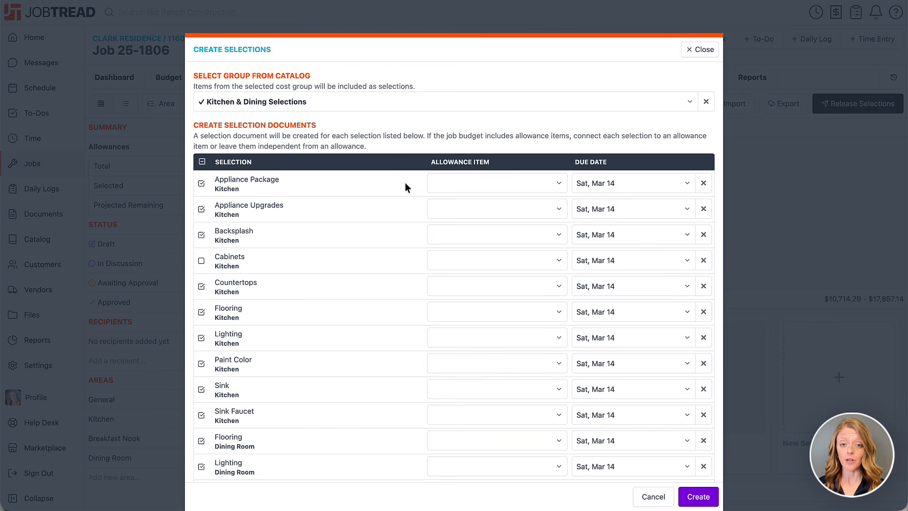
Connect the Appliance Package and Appliance Upgrades to the Appliances Allowance and create the imported selections.
click(457, 183)
click(462, 266)
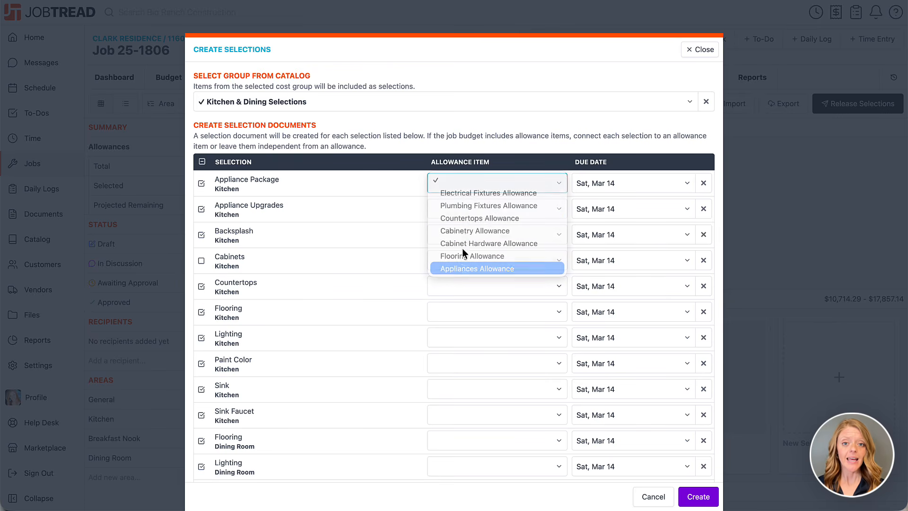
click(464, 210)
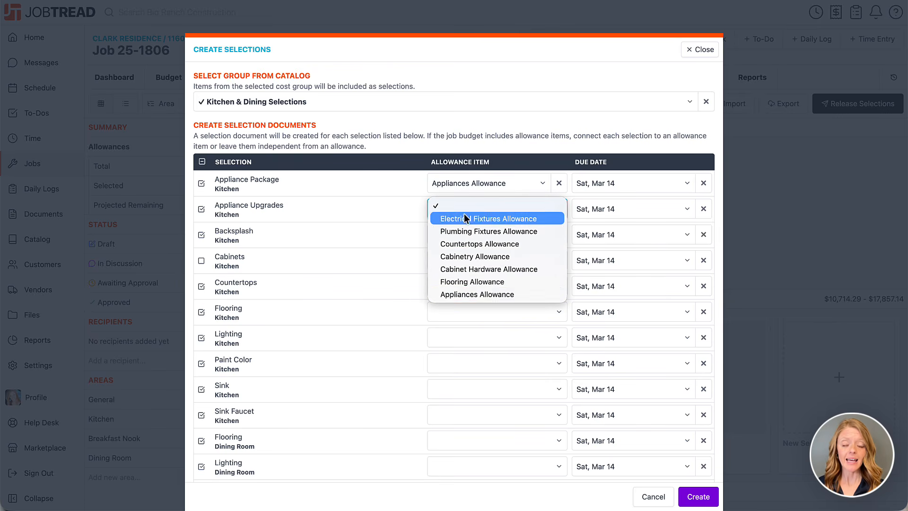
click(467, 296)
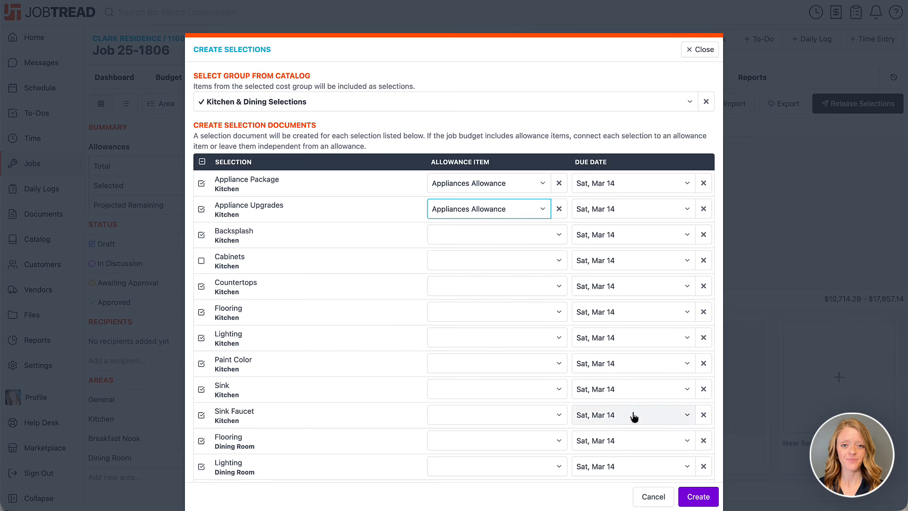
click(708, 501)
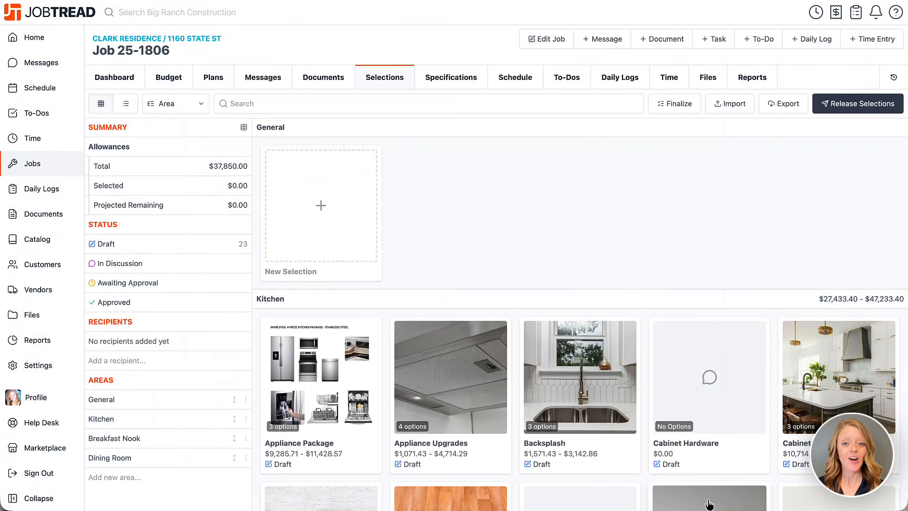
scroll(708, 503, down, 5)
scroll(708, 502, down, 9)
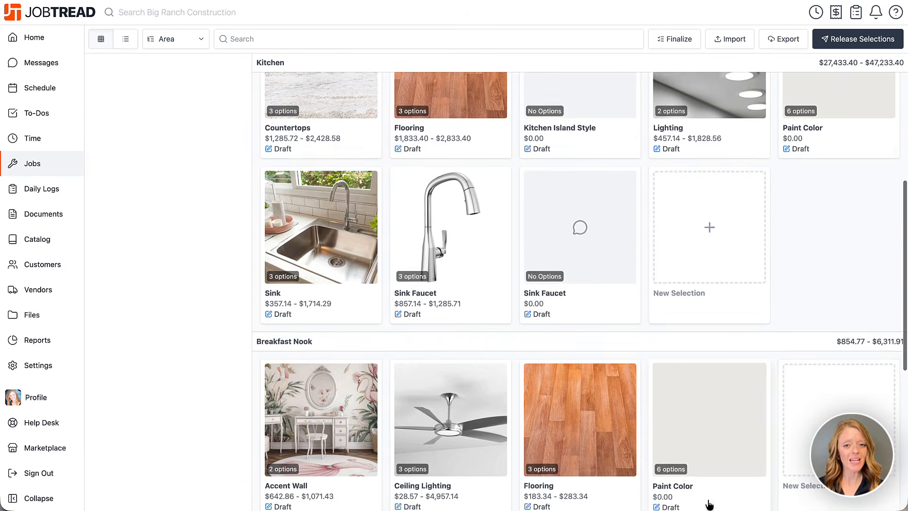
scroll(708, 502, up, 15)
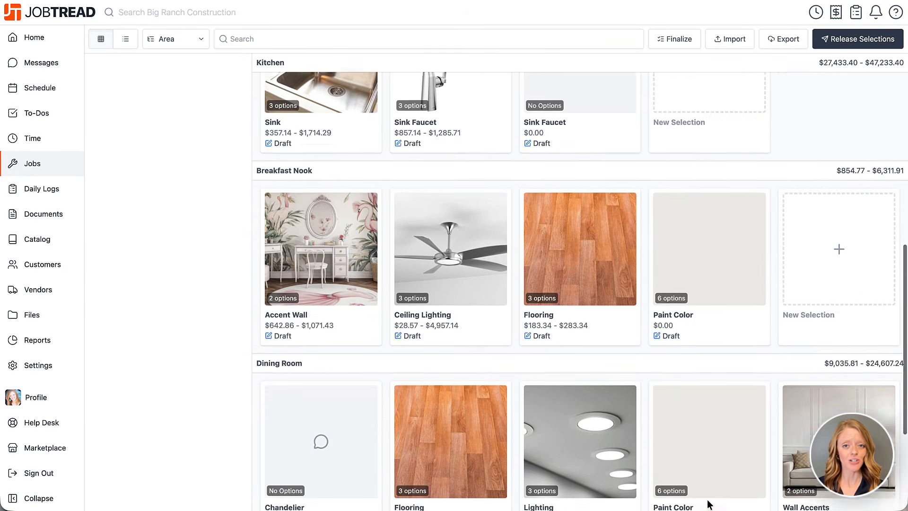
scroll(709, 503, up, 1)
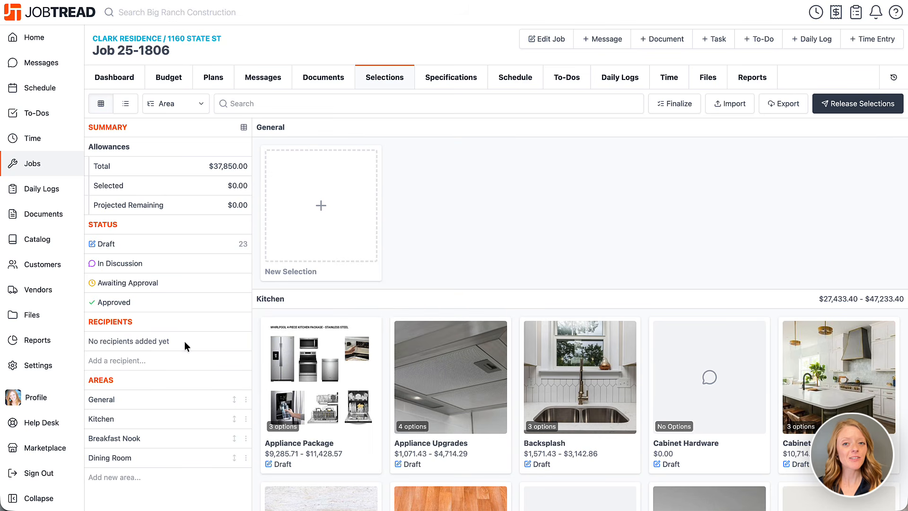
Add both customer contacts as recipients of the selections and give the second contact view-only access.
click(140, 361)
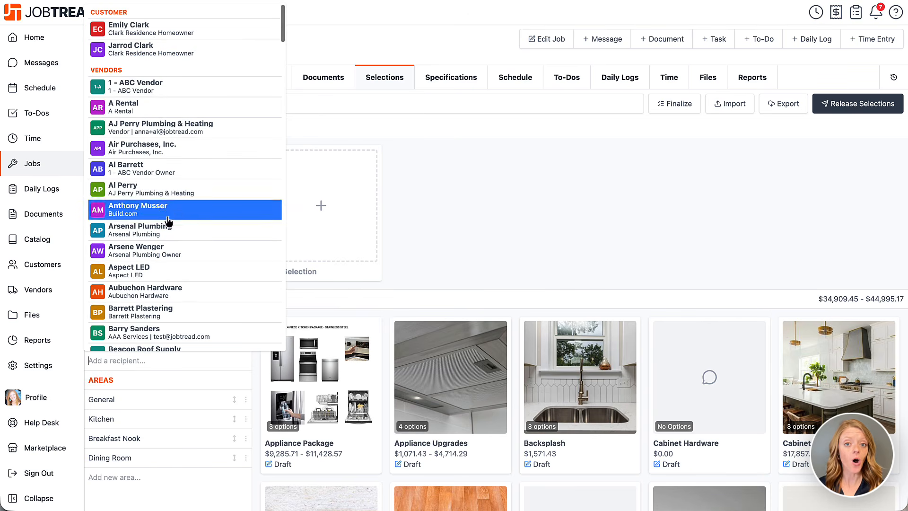
click(157, 32)
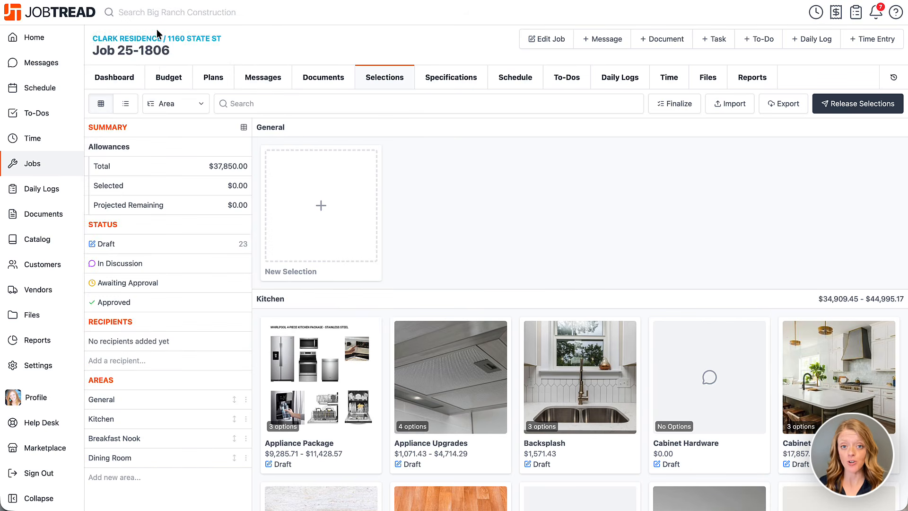
click(142, 362)
click(133, 29)
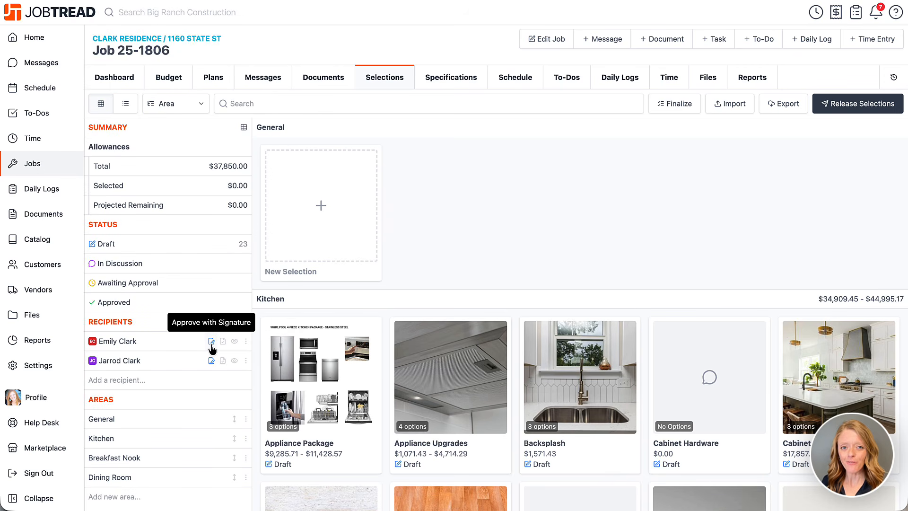
click(235, 362)
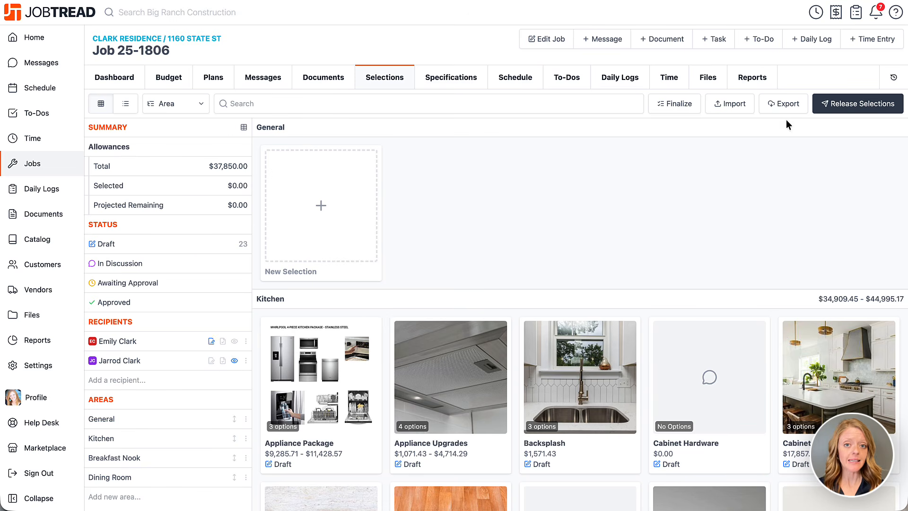
Release the selections of all areas by email with the message "Please review and approved your selections!".
click(830, 107)
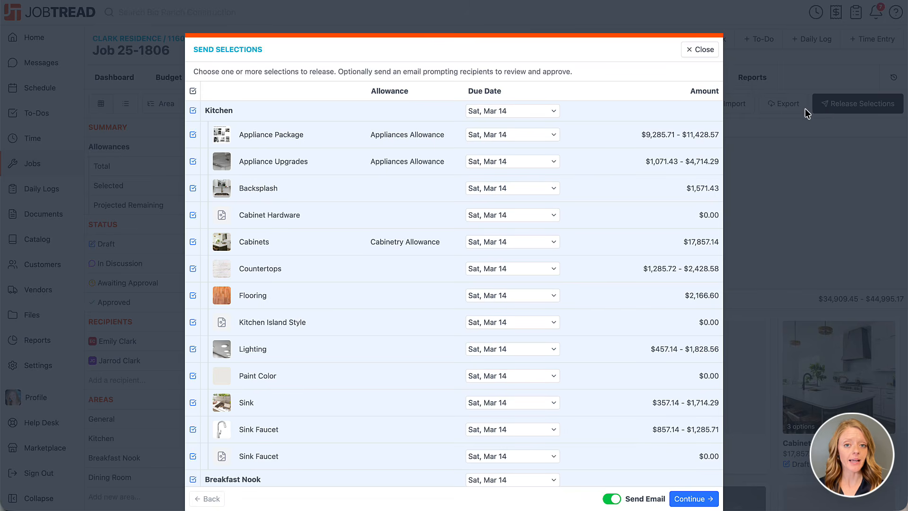
click(194, 111)
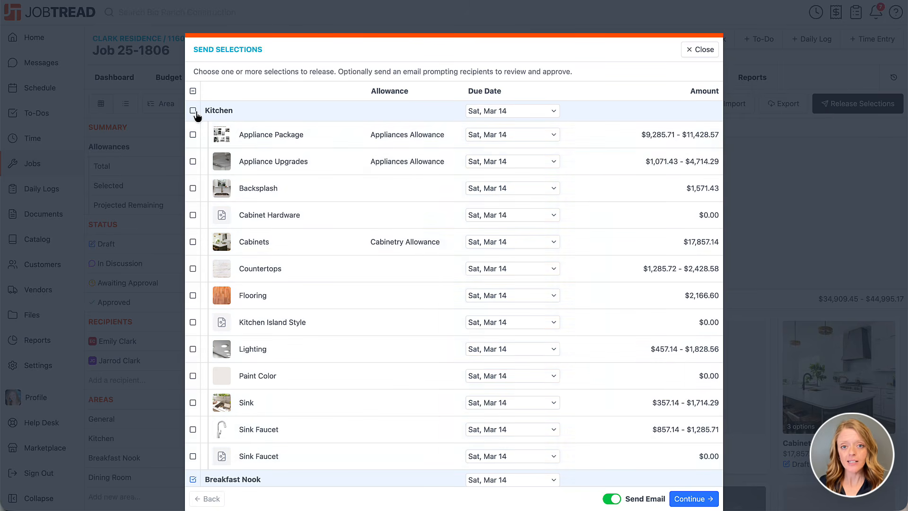
click(193, 111)
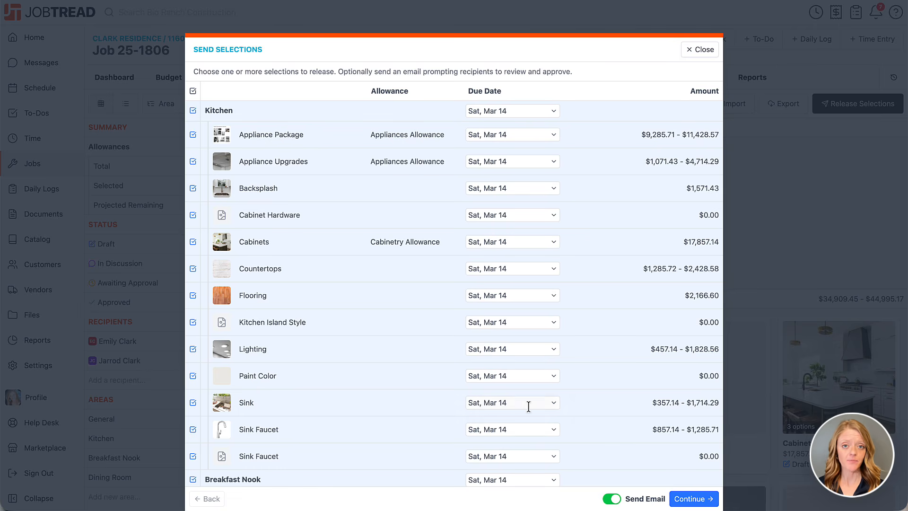
click(687, 500)
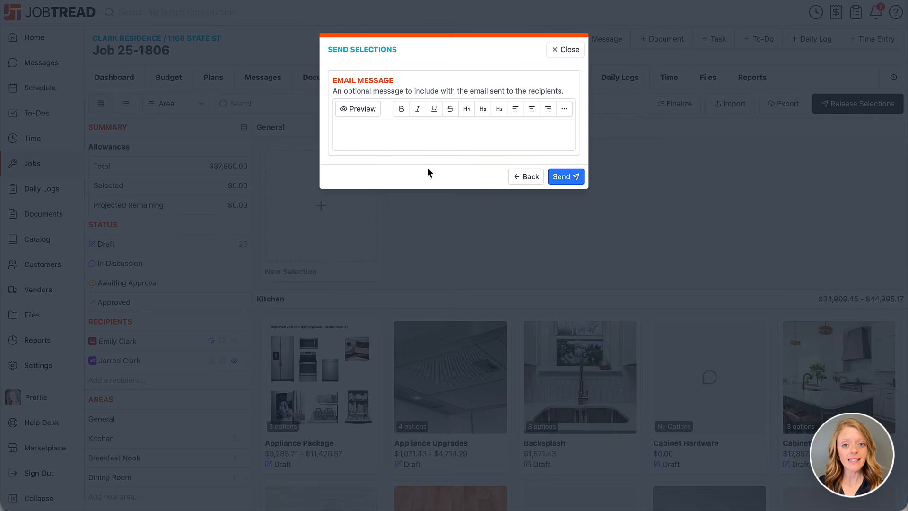
click(410, 124)
text(Please review and approved )
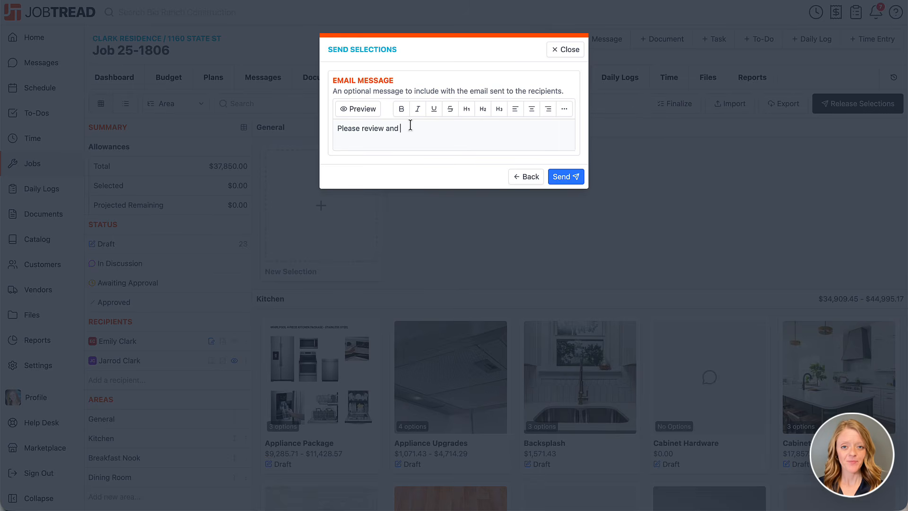
text(your selections!)
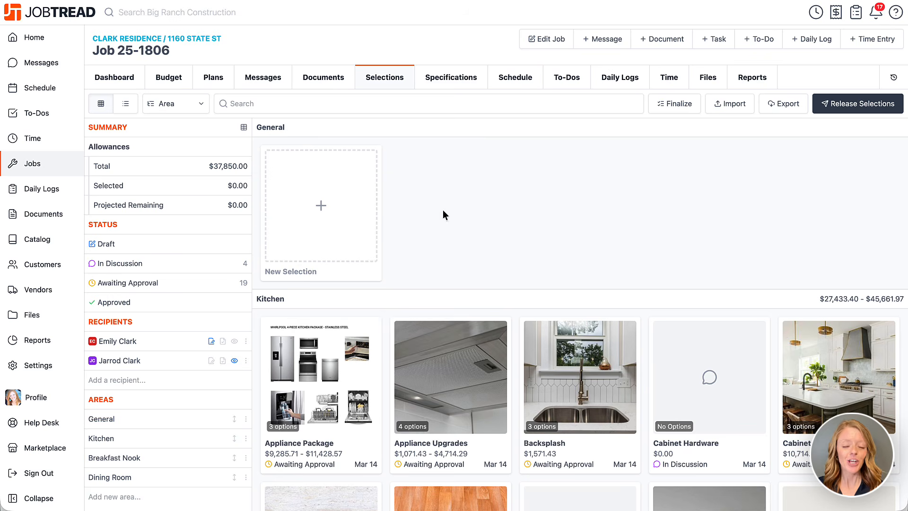
Filter the selections by Awaiting Approval and by In Discussion, and clear the status filter.
click(212, 283)
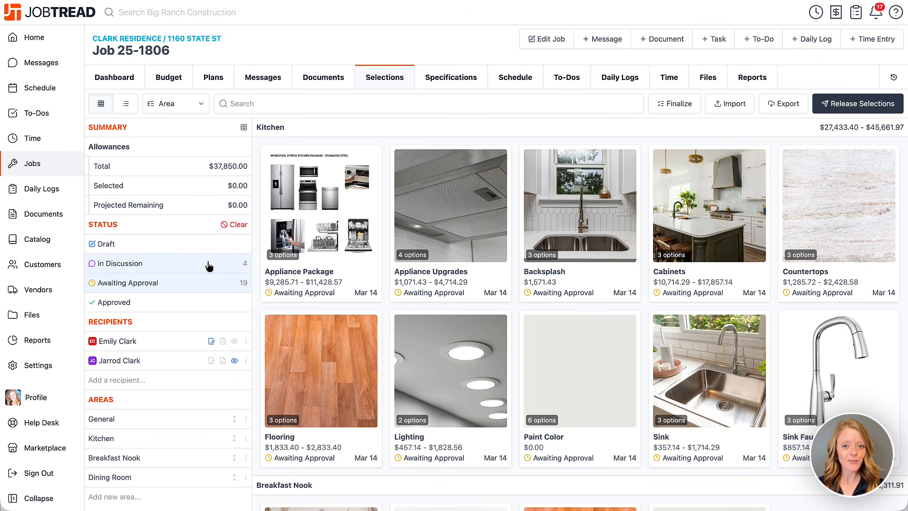
click(209, 266)
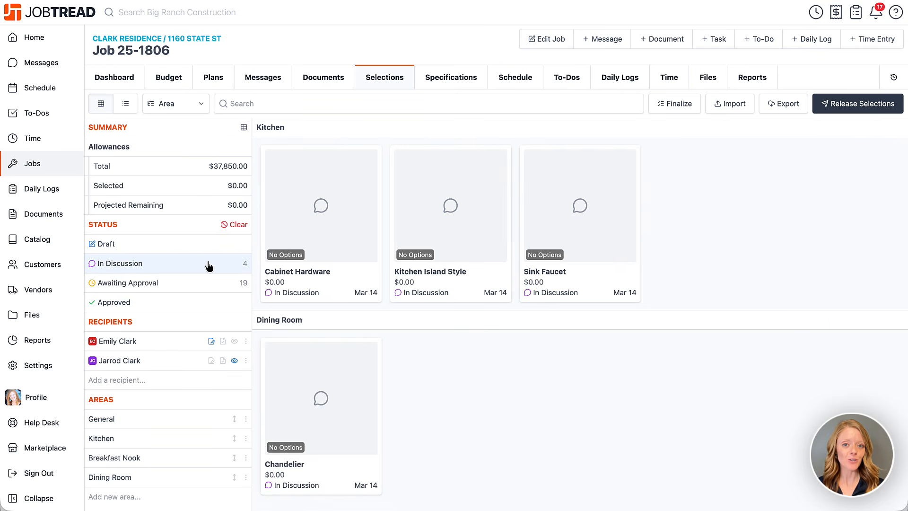
click(232, 224)
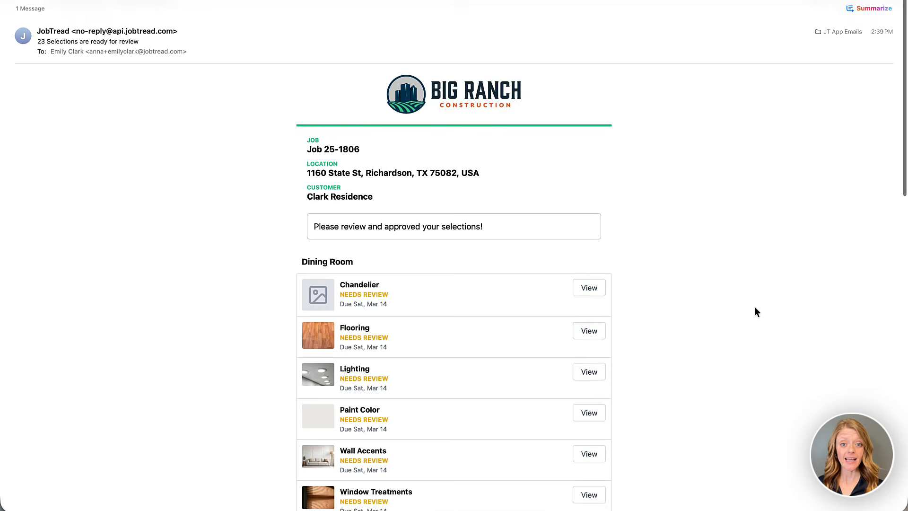
Review the selections email received by the customer and open all selections in the customer portal.
scroll(755, 308, down, 12)
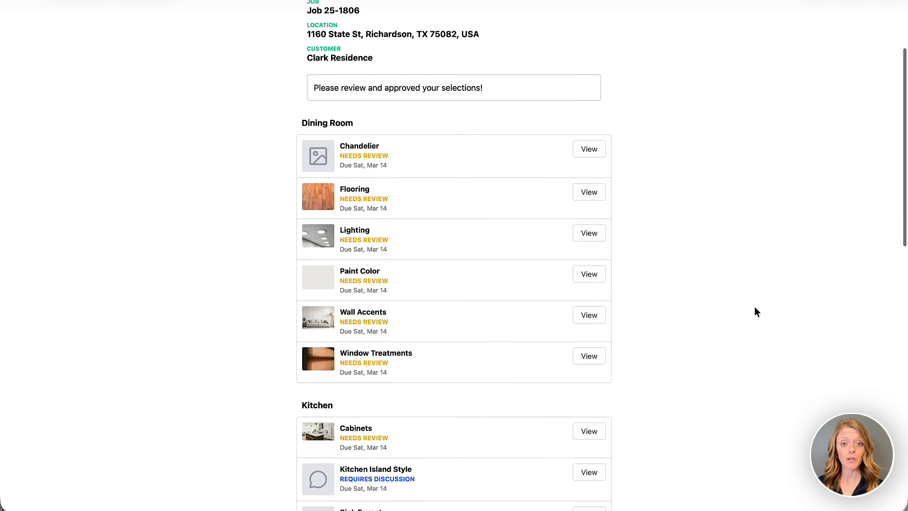
scroll(753, 307, down, 6)
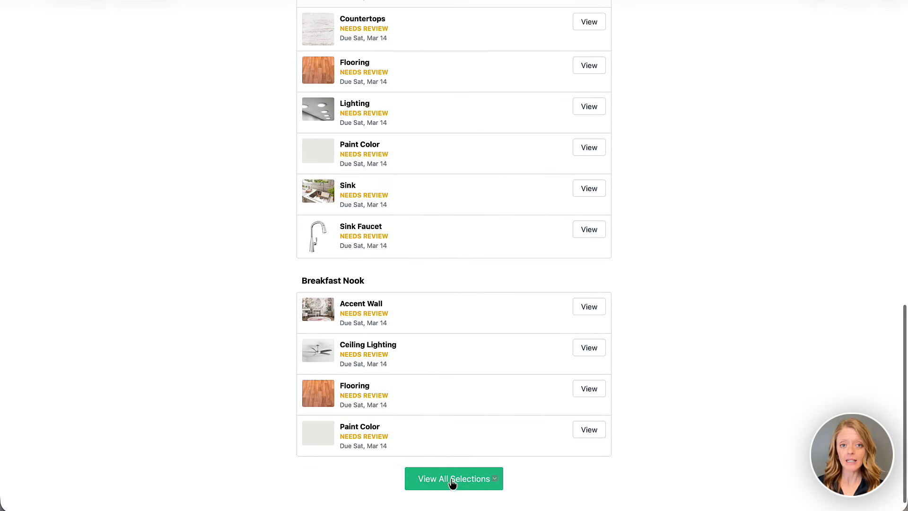
click(450, 484)
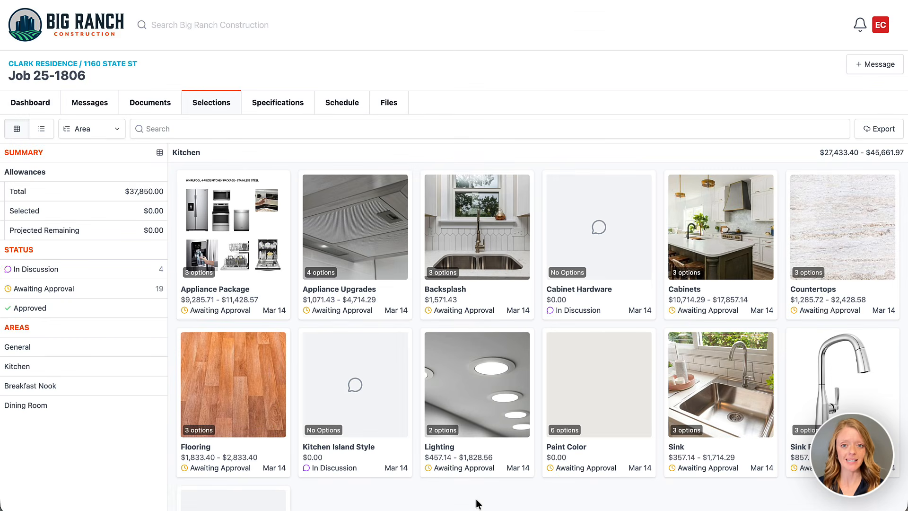
Choose Raised Panel - Aspen White Collection for the Kitchen Cabinets, sign by hand and approve the selection.
click(713, 274)
click(701, 275)
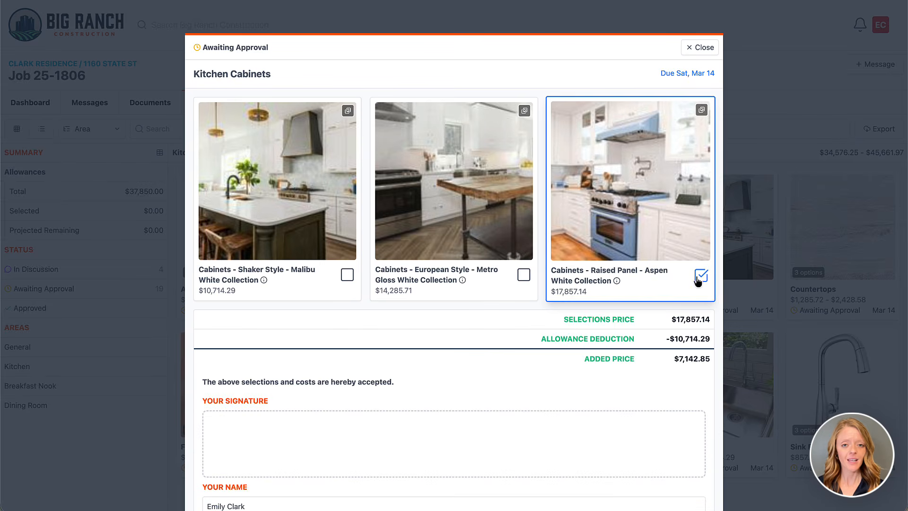
drag(330, 432, 437, 441)
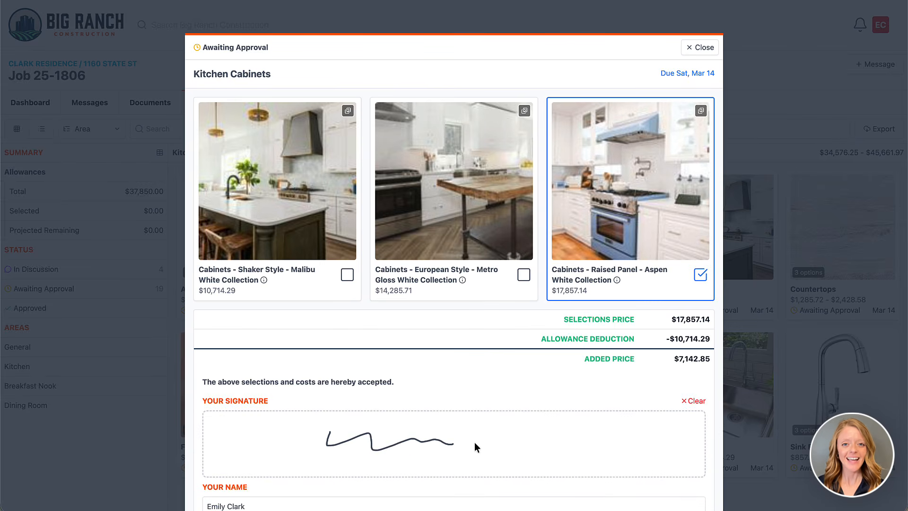
scroll(475, 441, down, 3)
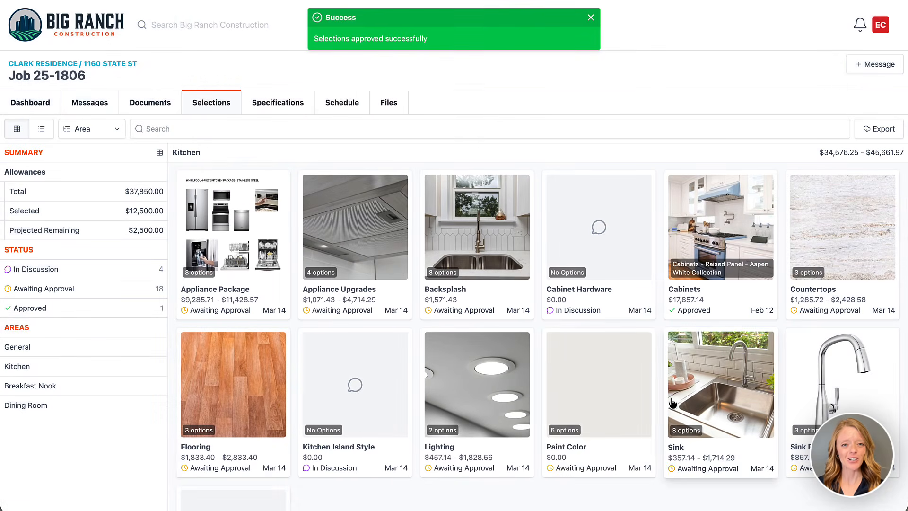
Choose both Can Light and Cabinet Light Kit for the Kitchen Lighting and approve the selection.
click(494, 408)
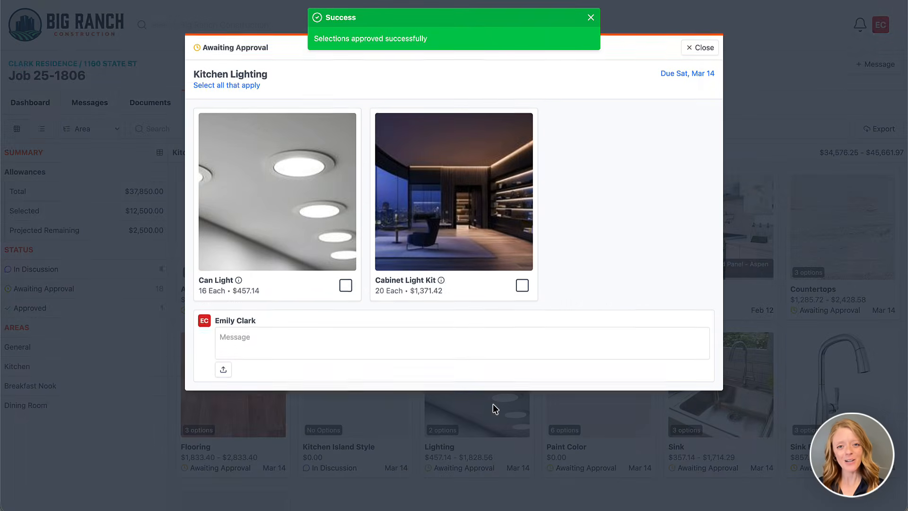
click(391, 296)
click(344, 287)
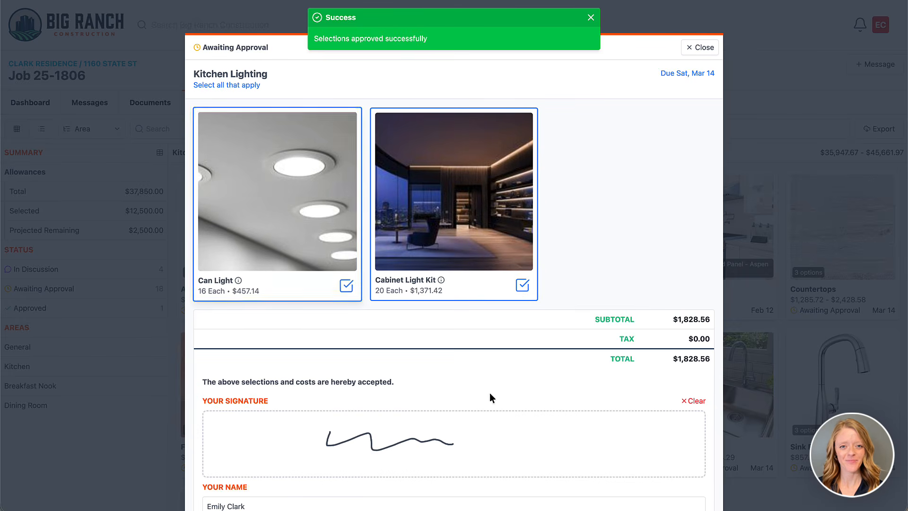
scroll(525, 411, down, 3)
click(680, 429)
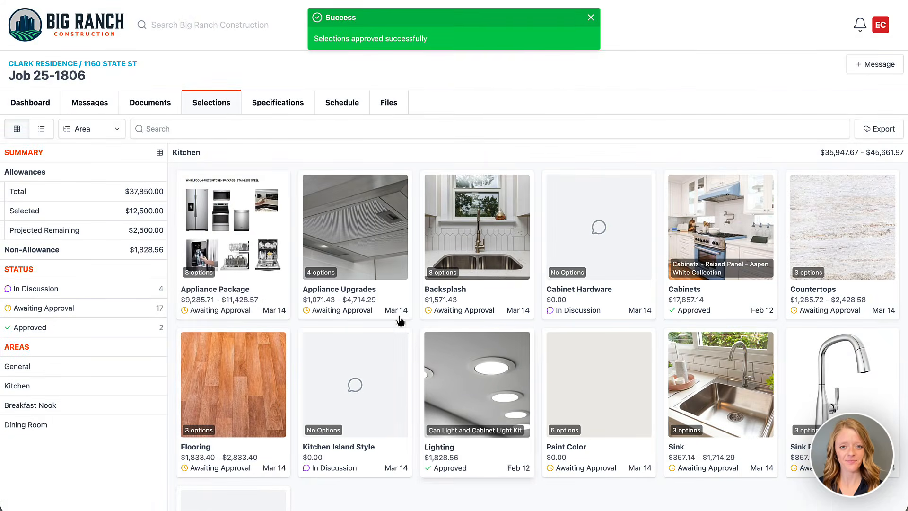
Choose the Maytag - Stainless Steel option for the Kitchen Appliance Package and approve the selection.
click(274, 265)
click(350, 277)
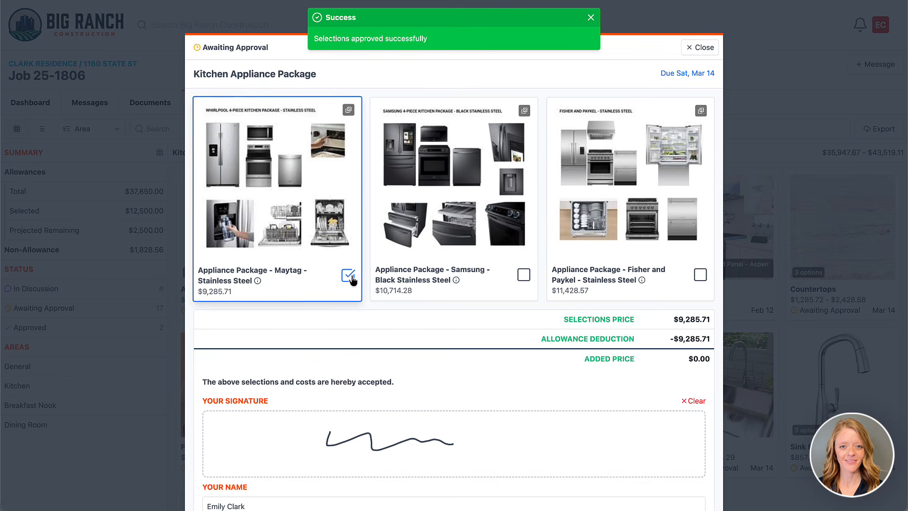
scroll(426, 341, down, 3)
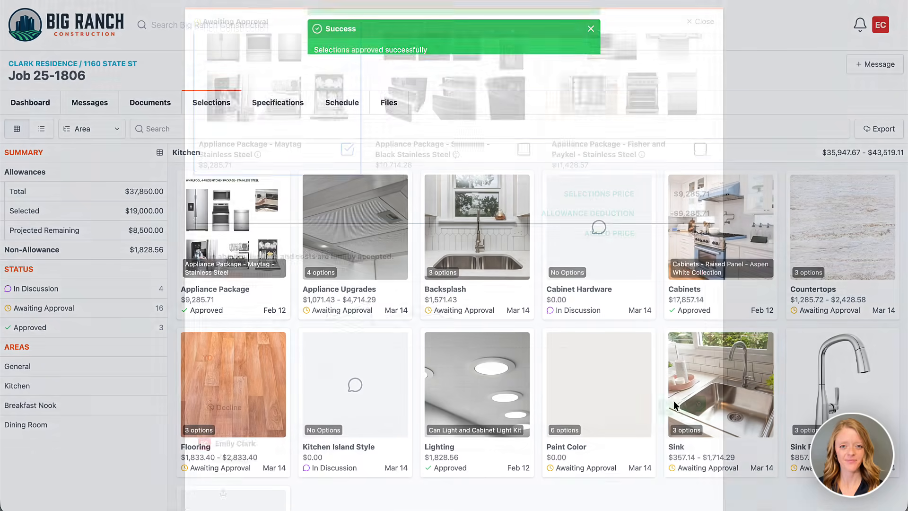
Send a Dining Room Chandelier comment requesting the "Vienna 8-Light Crystal Chandelier" by Elegant Lighting in polished chrome, with its product link and image 69.png.
scroll(675, 405, down, 10)
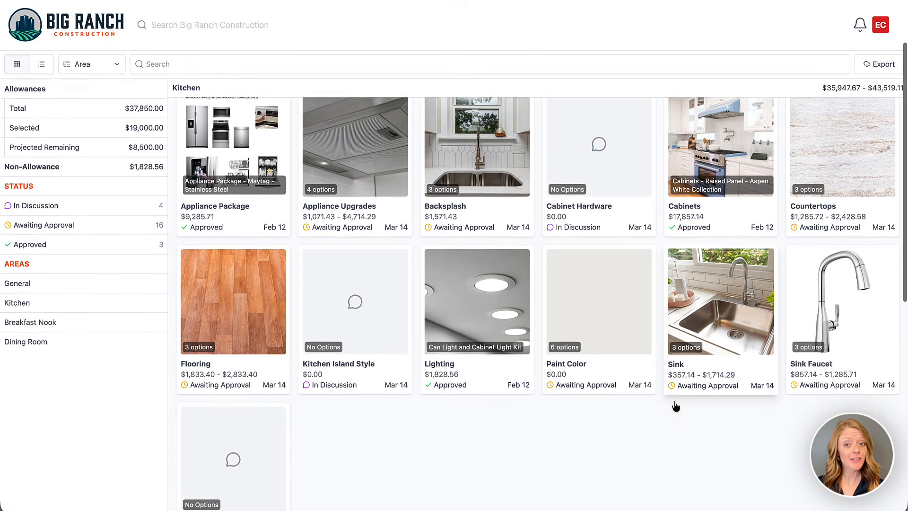
scroll(674, 402, down, 1)
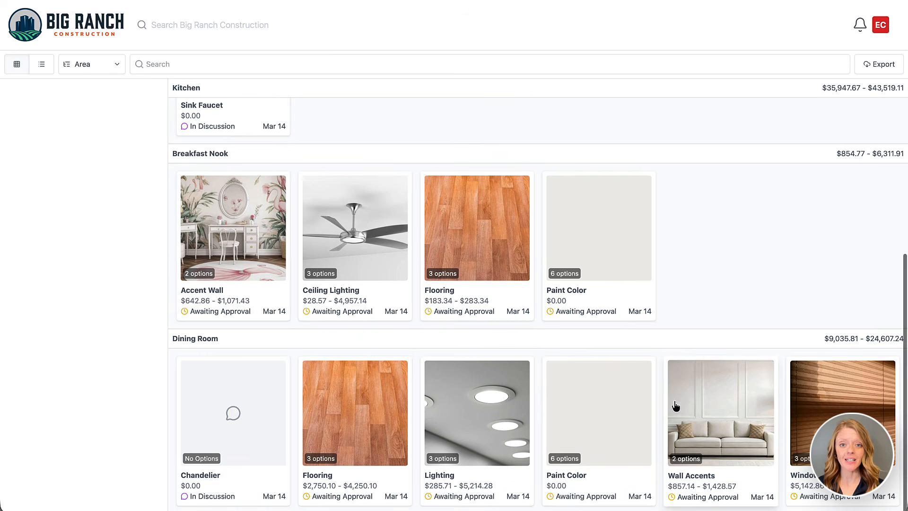
click(239, 430)
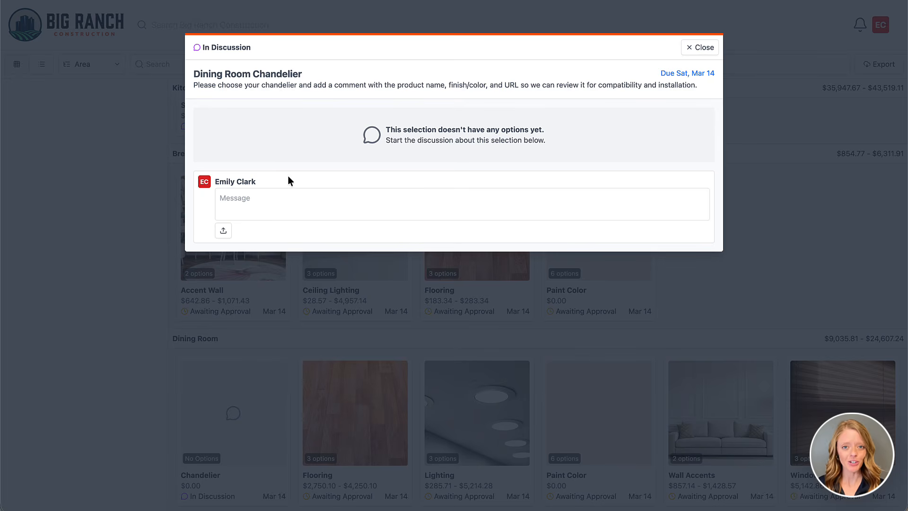
click(286, 201)
text(We would like to move forward with the Classic Crystal Chandelier in a polished chrome finish. The fixture is the "Vienna 8-Light Crystal Chandelier" by Elegant Lighting. Here is the link: https://www.examplelighting.com/vienna-8-light-crystal-chandelier-polished-chrome)
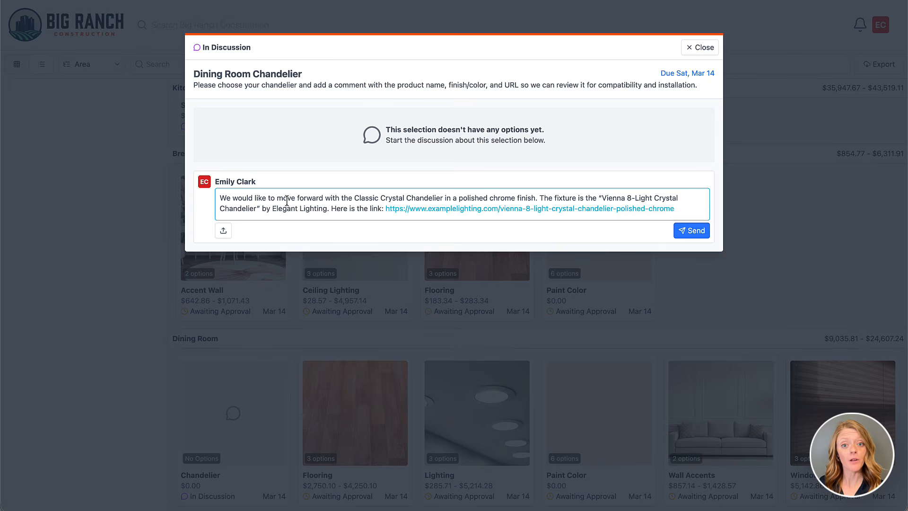
click(224, 230)
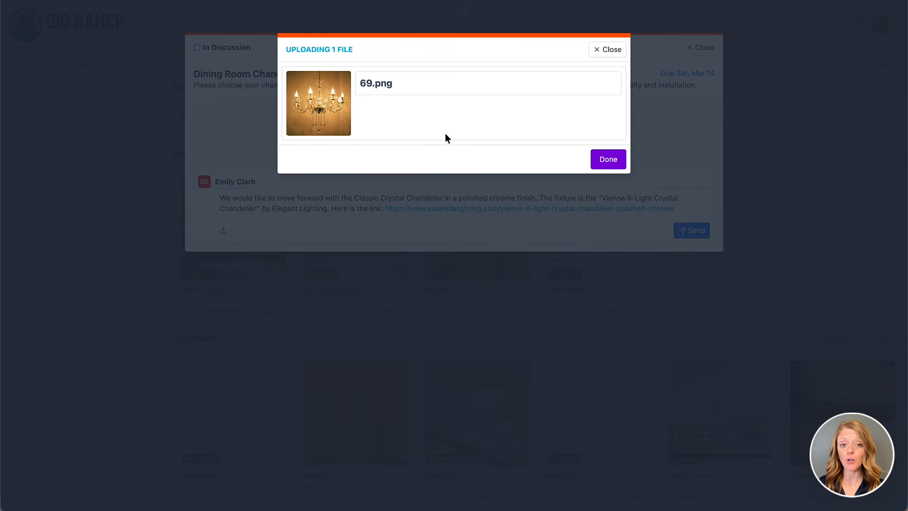
click(621, 163)
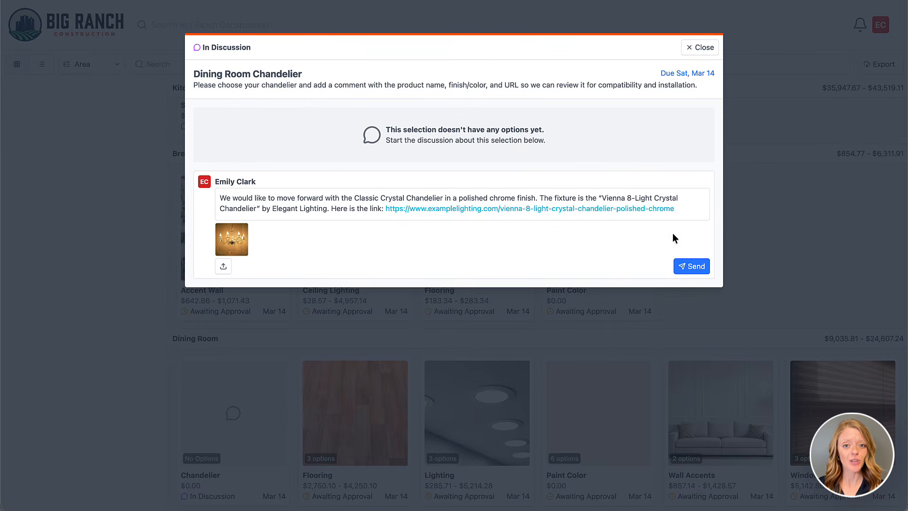
click(689, 266)
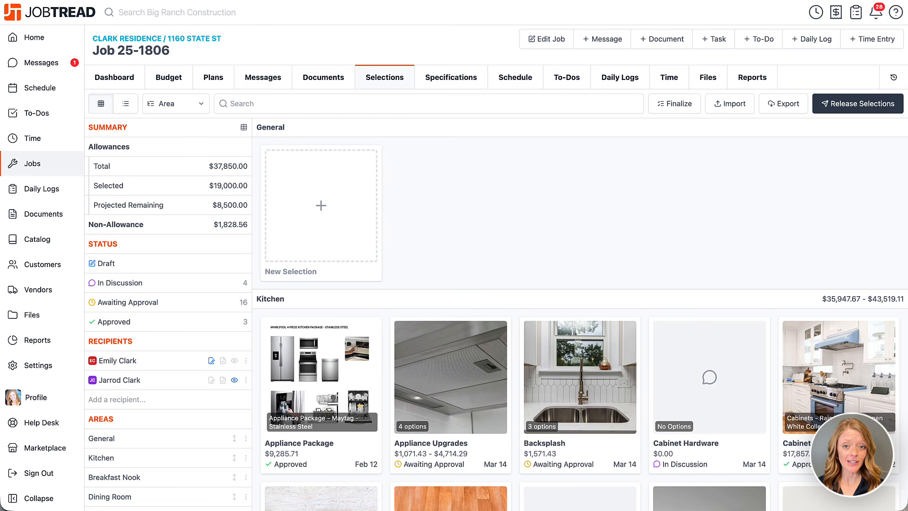
In the contractor's JobTread account, review the approved selections, filter to those in discussion and open the customer's comment on the Chandelier.
click(140, 326)
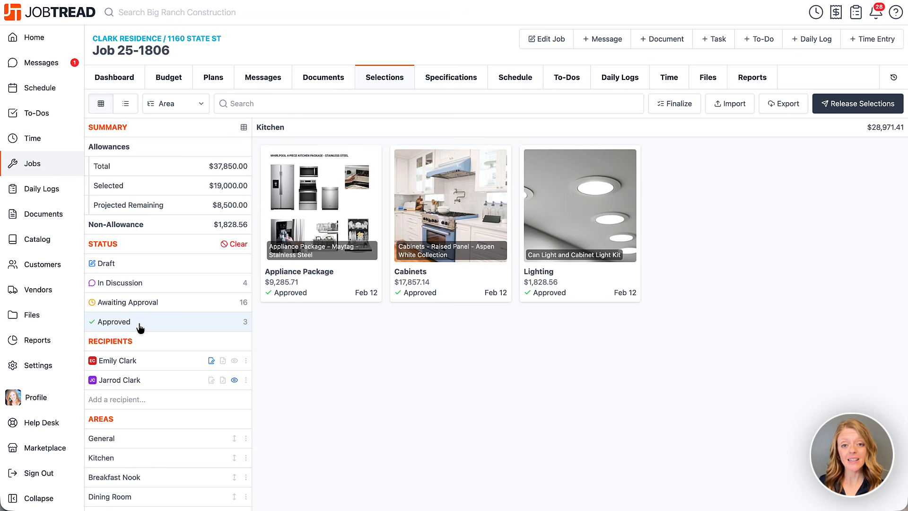
click(149, 283)
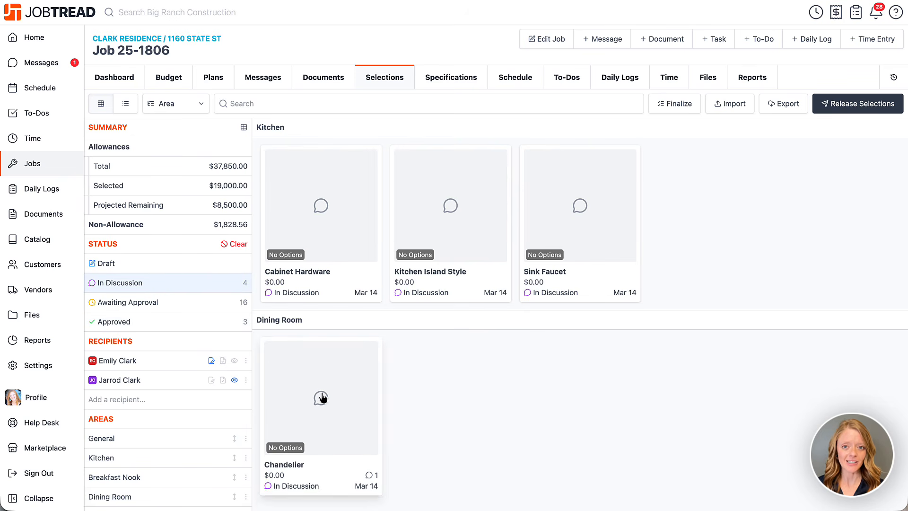
click(368, 478)
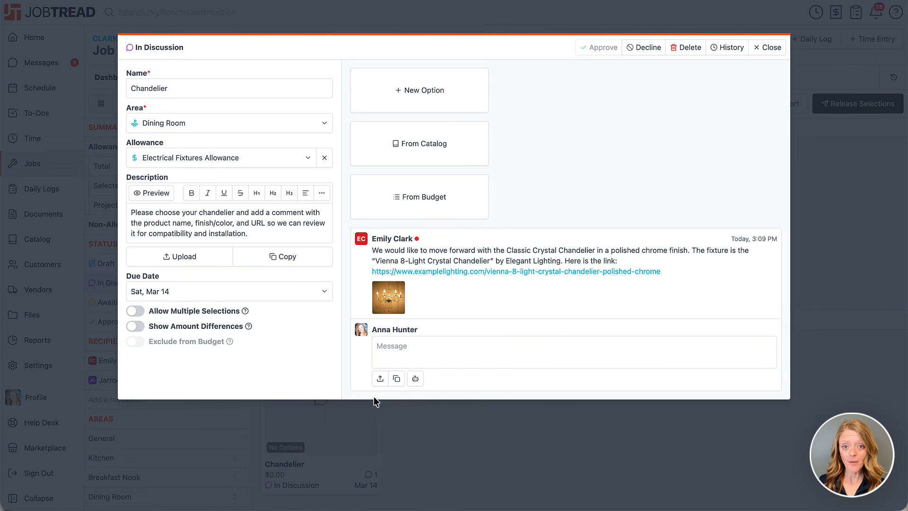
Add a Chandelier option named Vienna Crystal, described as "An elegant crystal chandelier that adds timeless sophistication and sparkling light to formal dining spaces.".
click(384, 95)
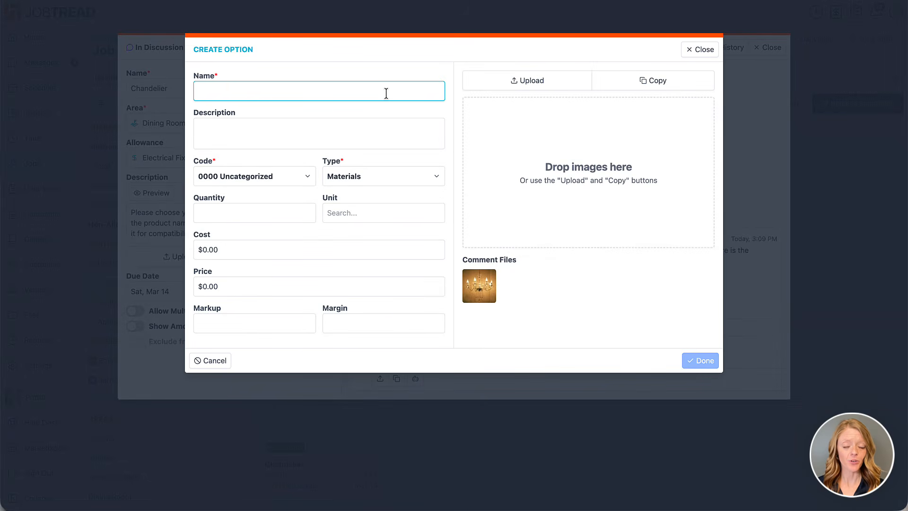
text(Vienna Crys)
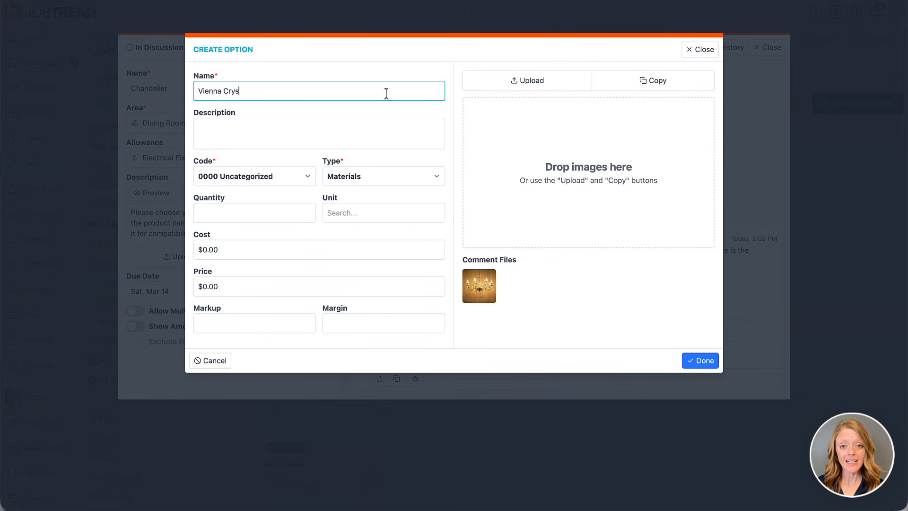
text(tal)
click(383, 125)
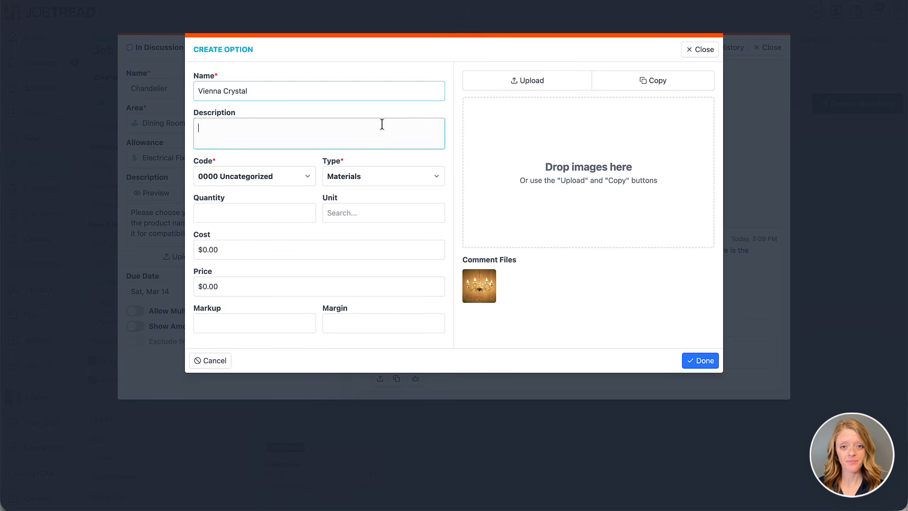
text(An elegant crystal chandelier that adds timeless sophistication and sparkling light to formal dining spaces.)
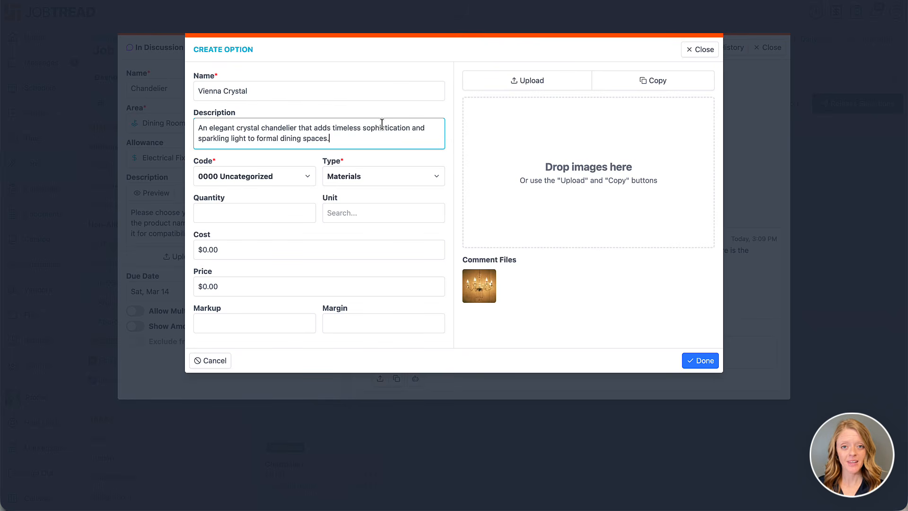
Set the Vienna Crystal option's cost code to 1000 Electrical, quantity to 1 and unit to Each.
click(305, 176)
text(ele)
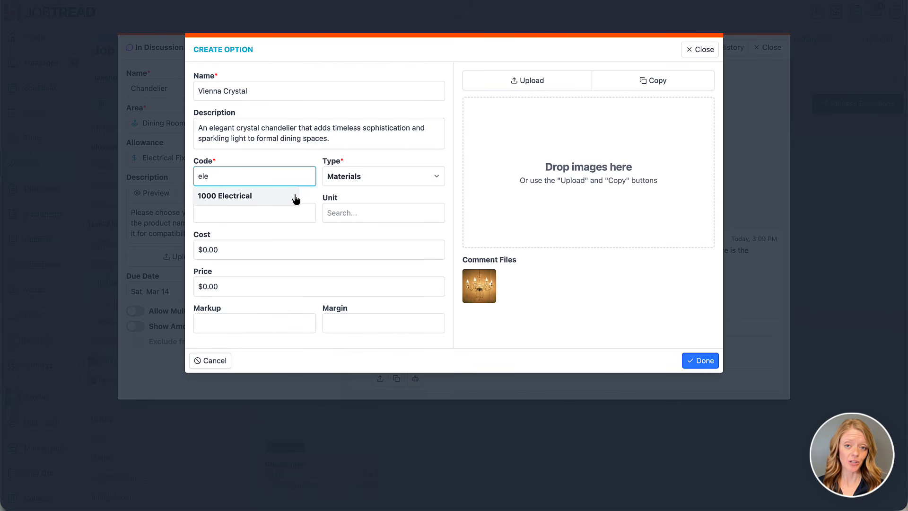
click(294, 196)
click(292, 212)
text(1)
click(333, 212)
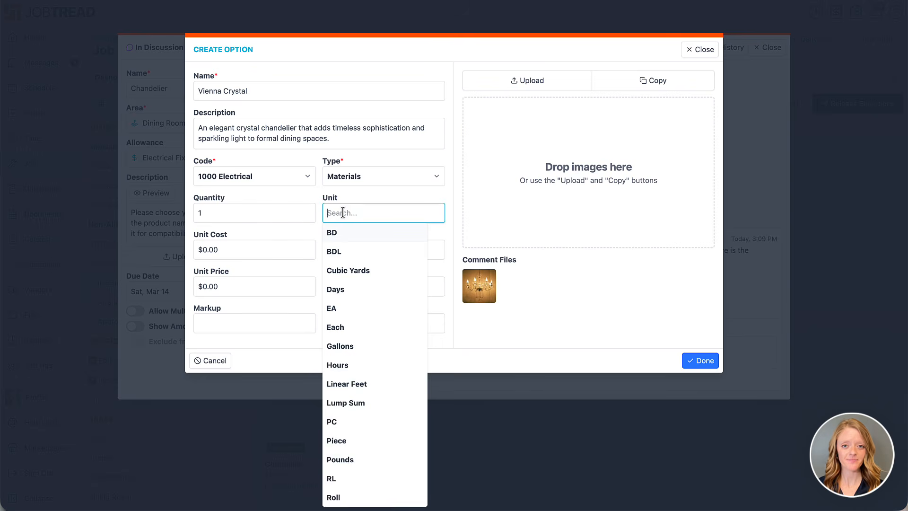
text(e)
click(341, 251)
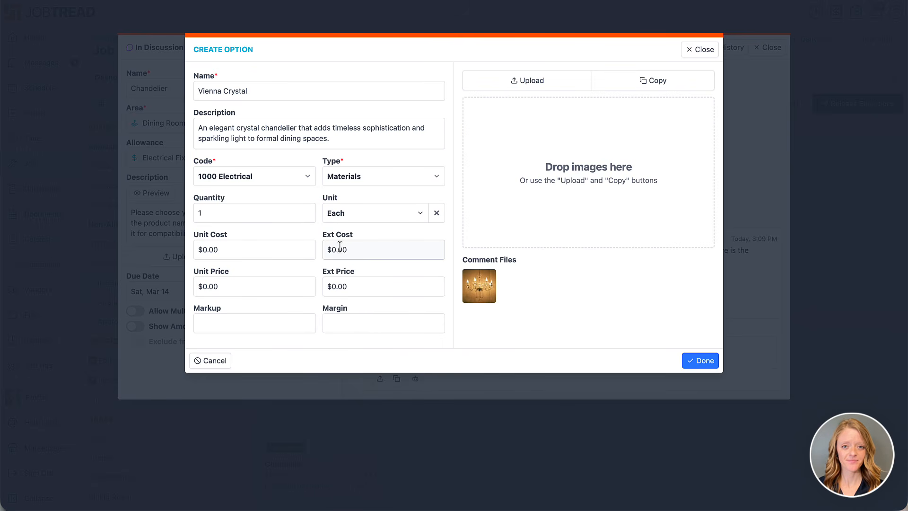
Set the option's unit cost to $1,600, attach the chandelier image from the customer's comment, and save the changes to the selection.
click(265, 249)
text(1600)
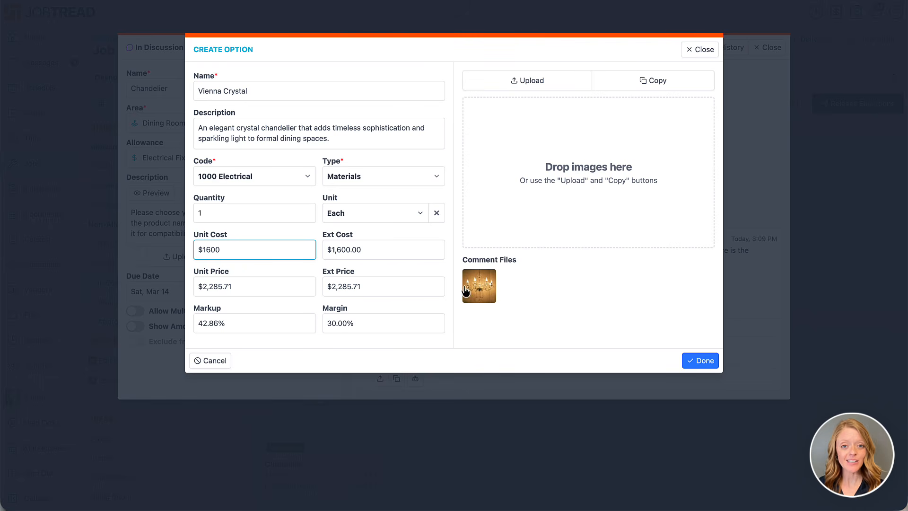
click(481, 292)
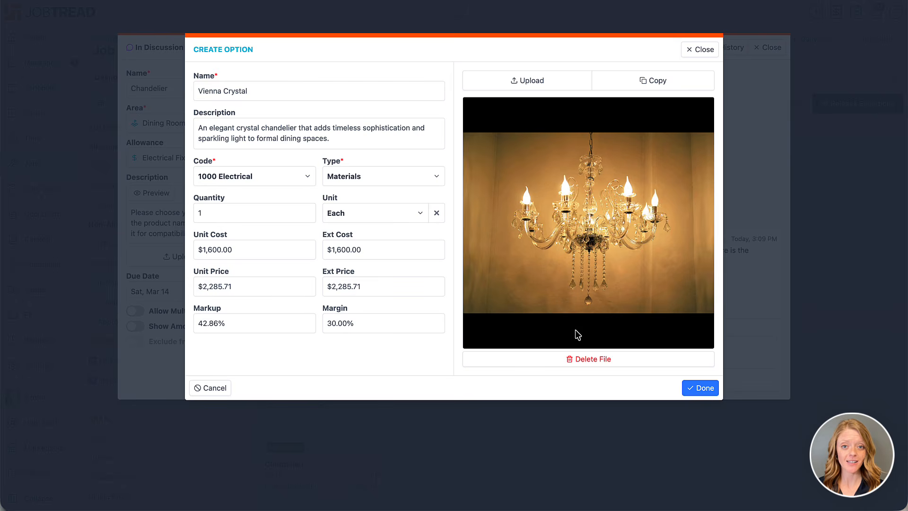
click(700, 388)
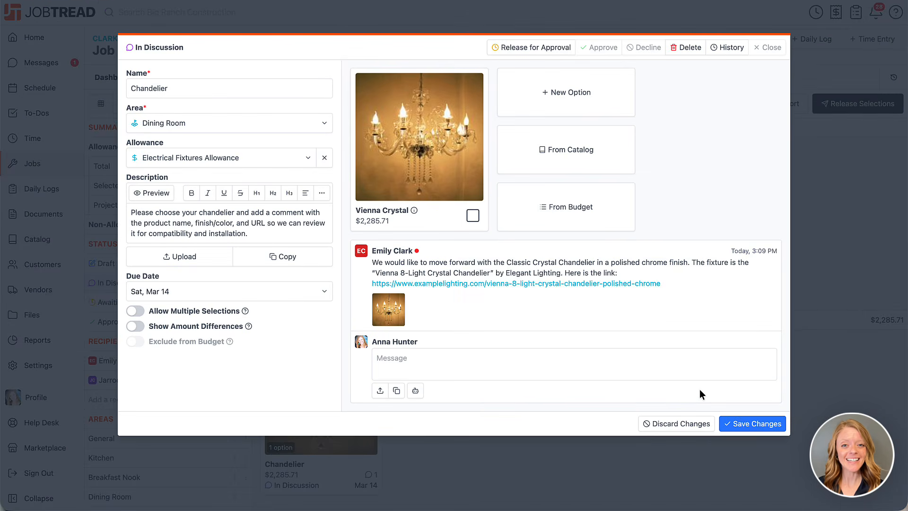
click(738, 424)
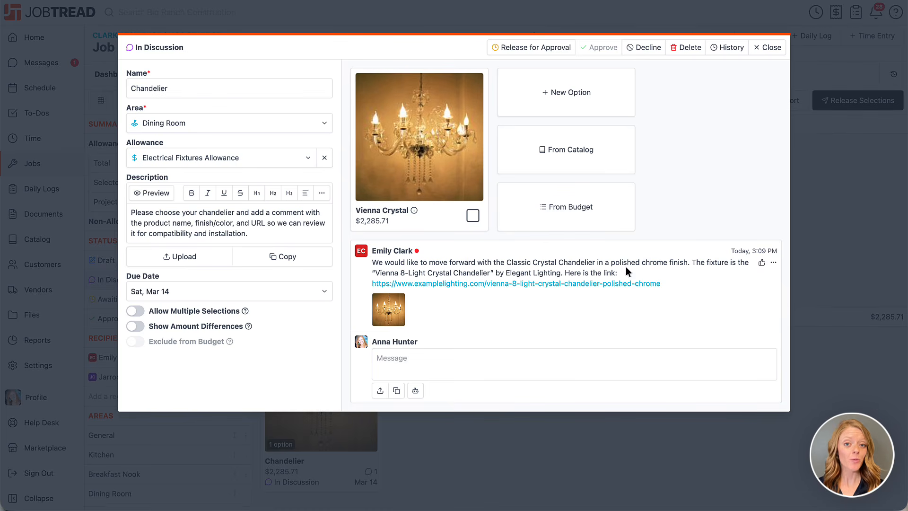
Release the Chandelier selection for approval by email with the message "Ready for approval!".
click(506, 50)
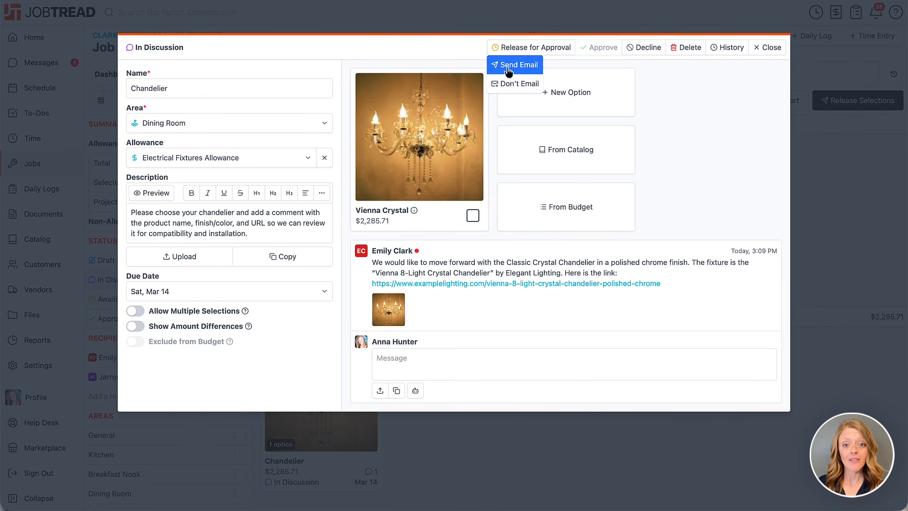
click(509, 69)
click(492, 139)
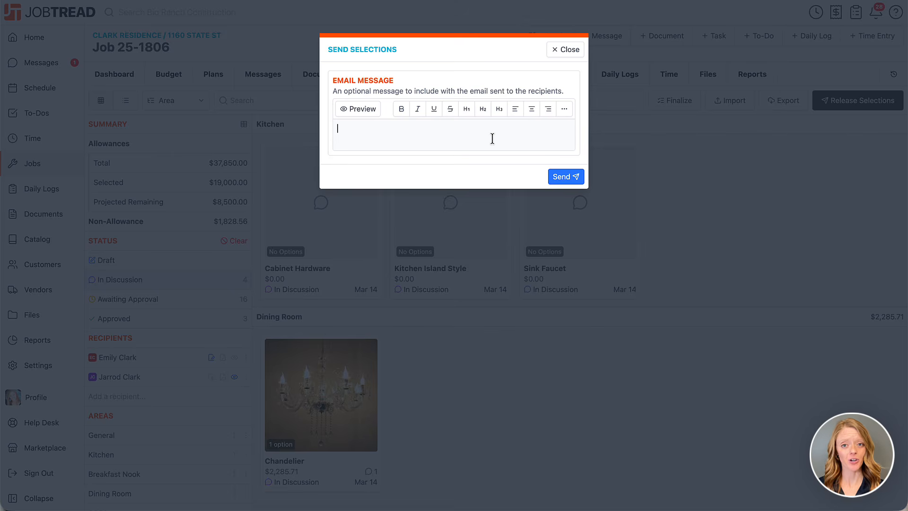
text(Ready for approval!)
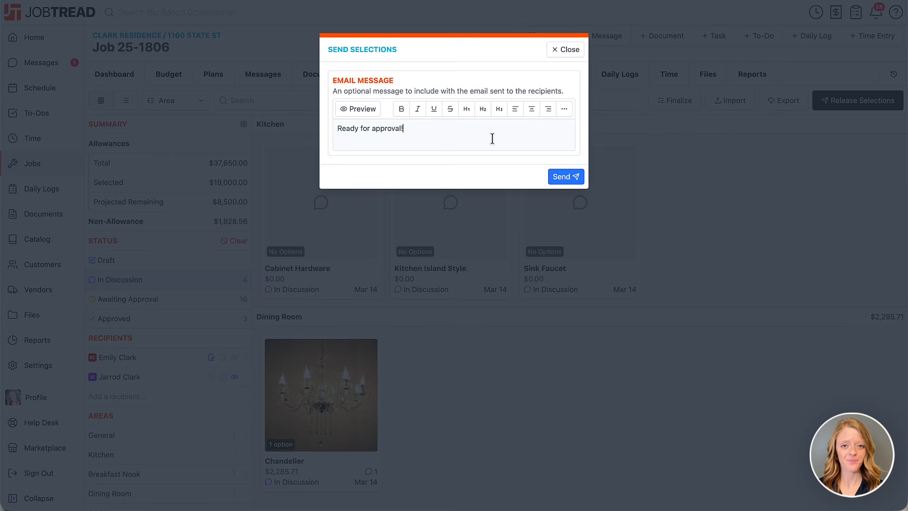
click(564, 176)
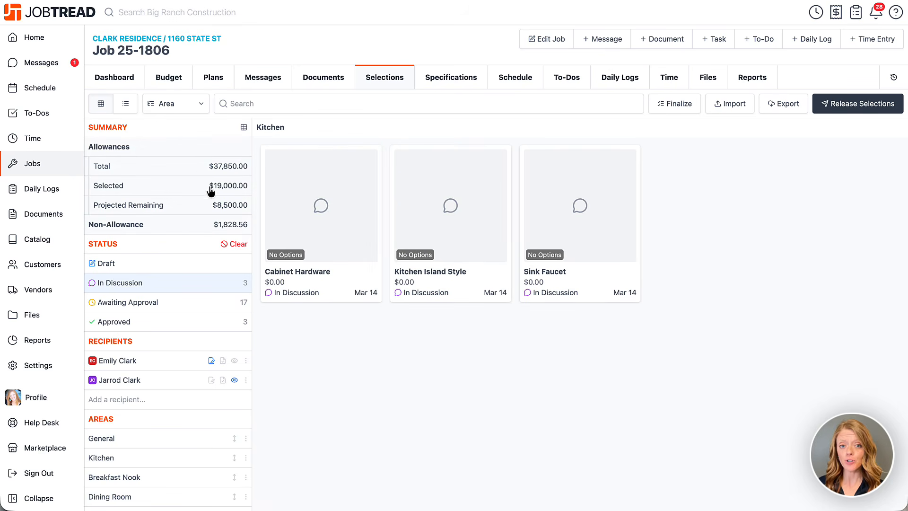
Review the selections summary by allowance and examine the items, approval status and budgeted costs in the budget's Selections group.
click(244, 128)
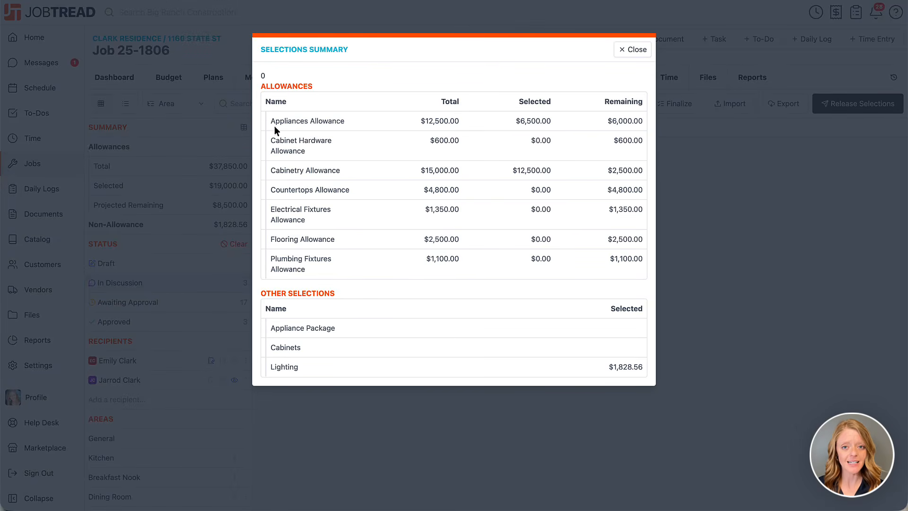
click(628, 50)
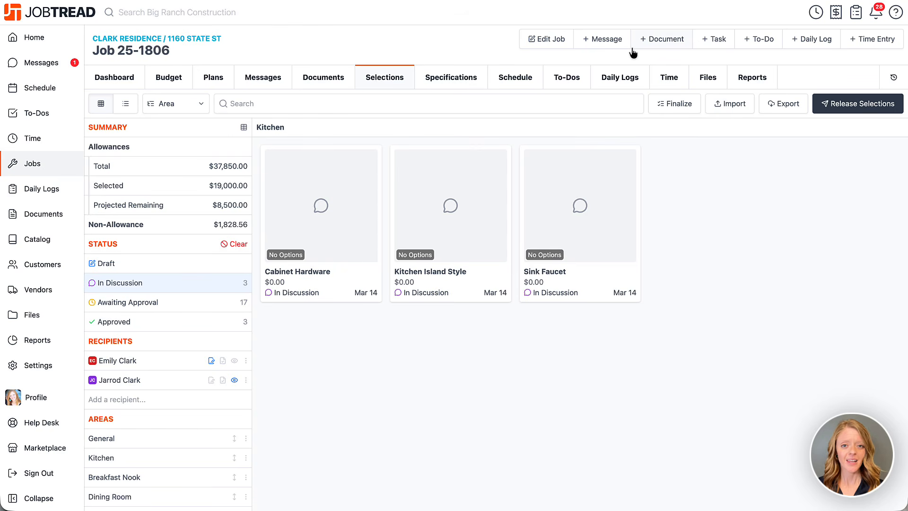
click(169, 78)
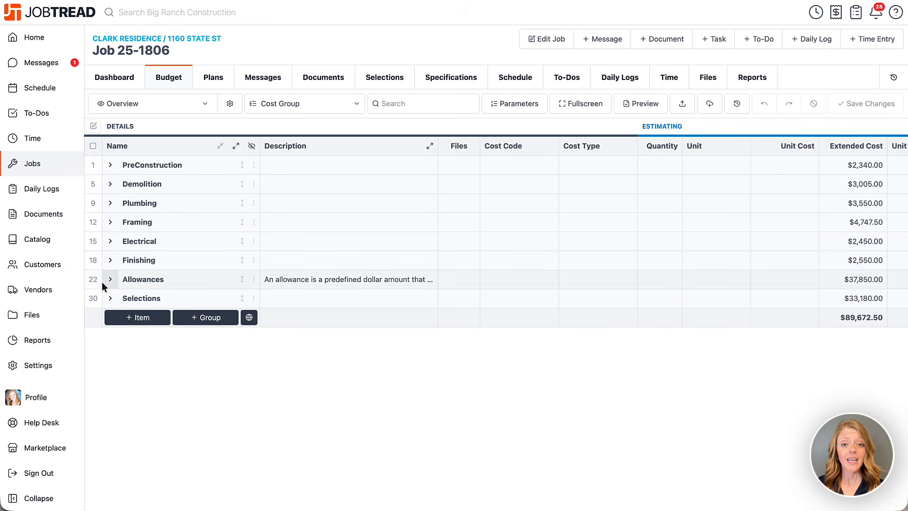
click(110, 300)
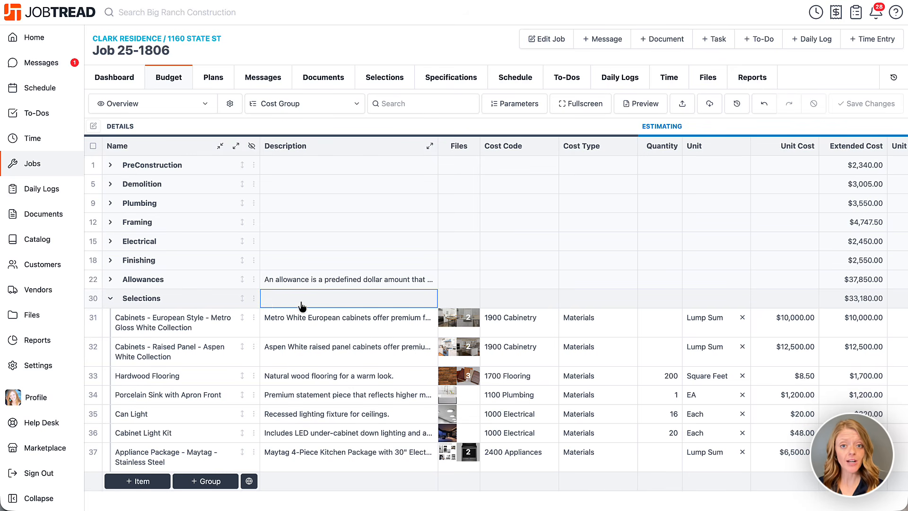
scroll(300, 302, right, 10)
scroll(300, 301, right, 10)
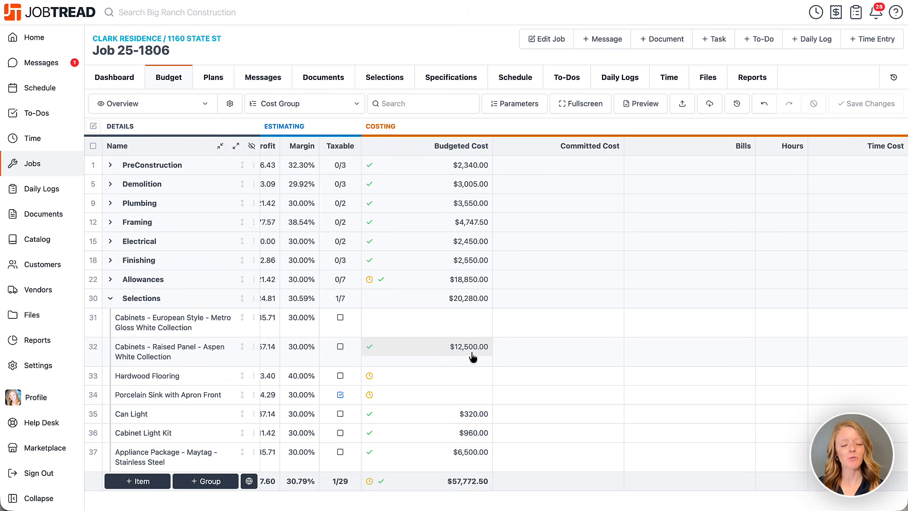
scroll(473, 357, left, 10)
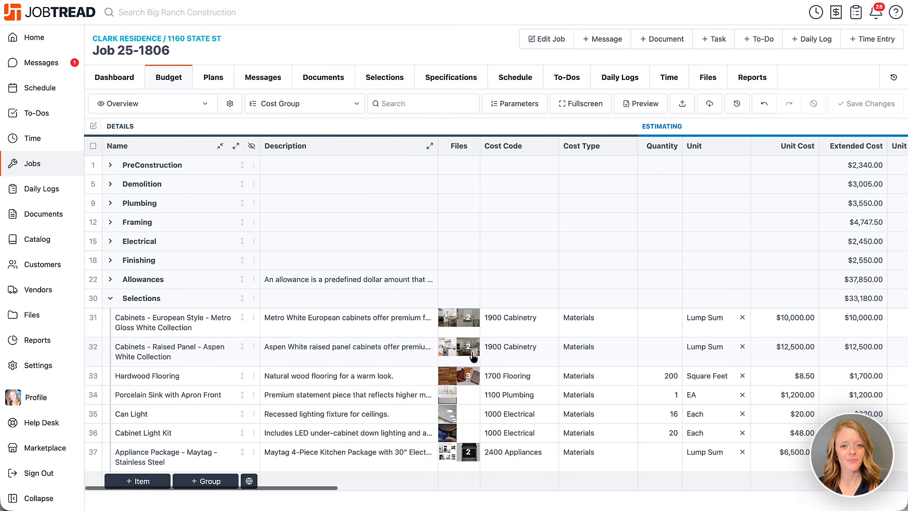
Group the budget by allowance to inspect the Appliances Allowance items, and regroup it by job area.
click(327, 106)
click(325, 124)
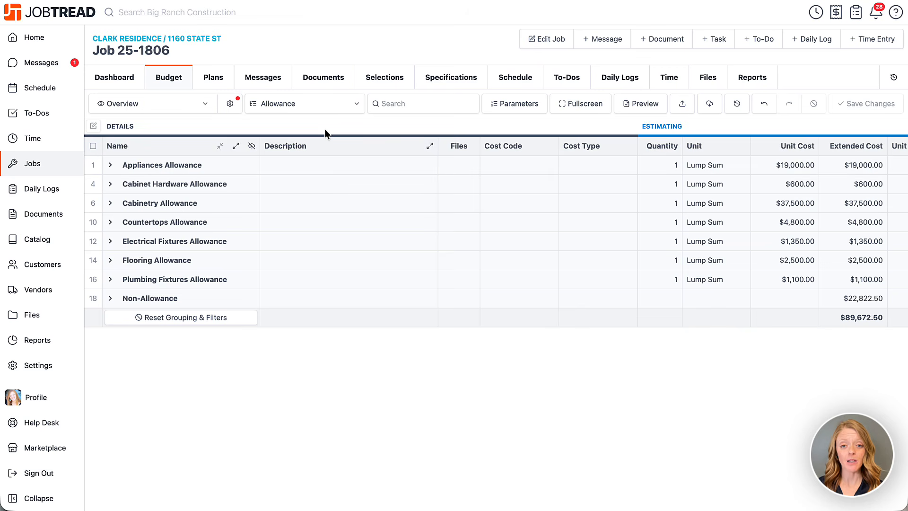
click(109, 166)
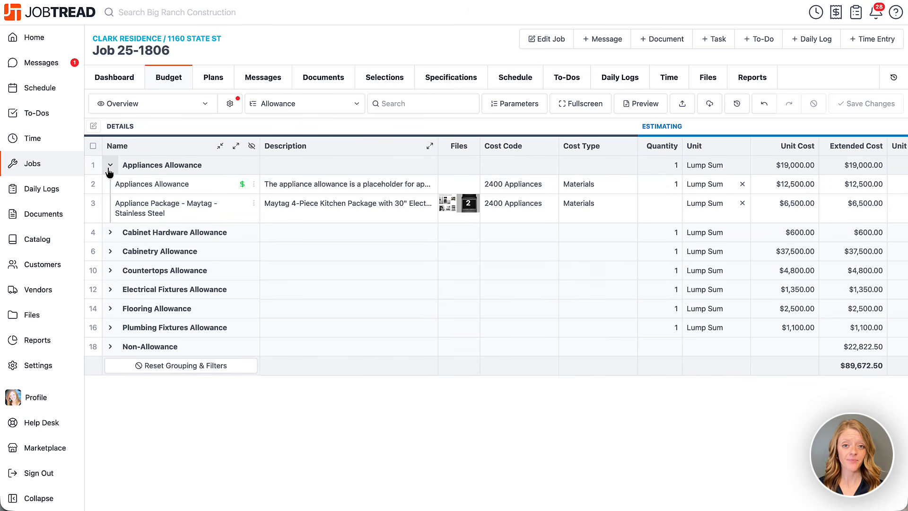
click(109, 166)
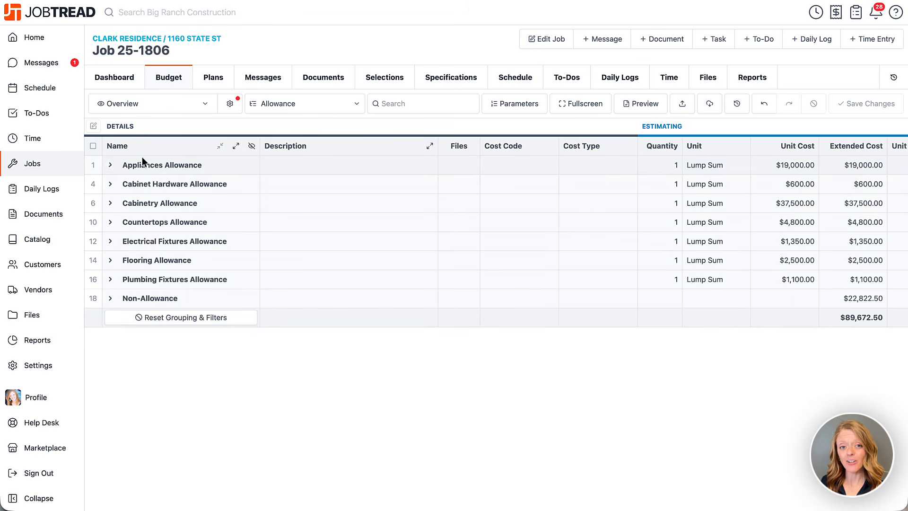
click(294, 106)
click(297, 148)
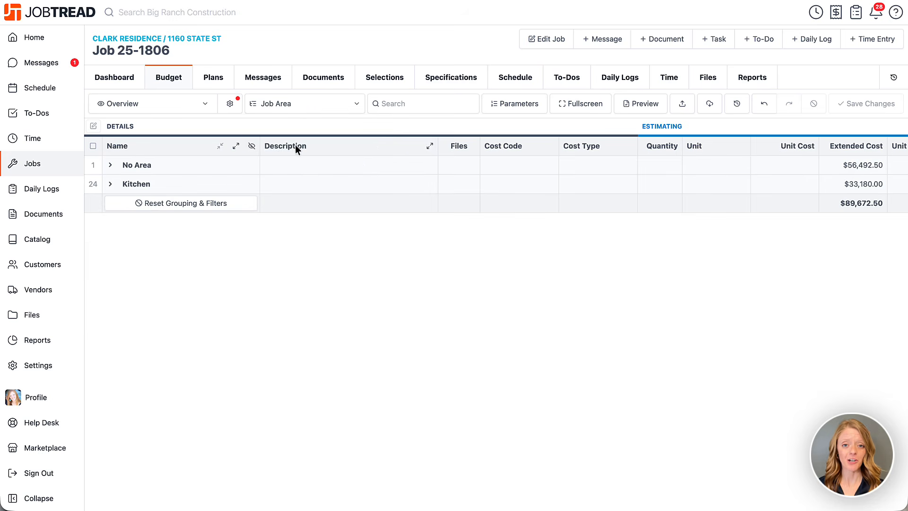
Examine the budget items in the Kitchen area and review the selected items in the job's specifications.
click(111, 184)
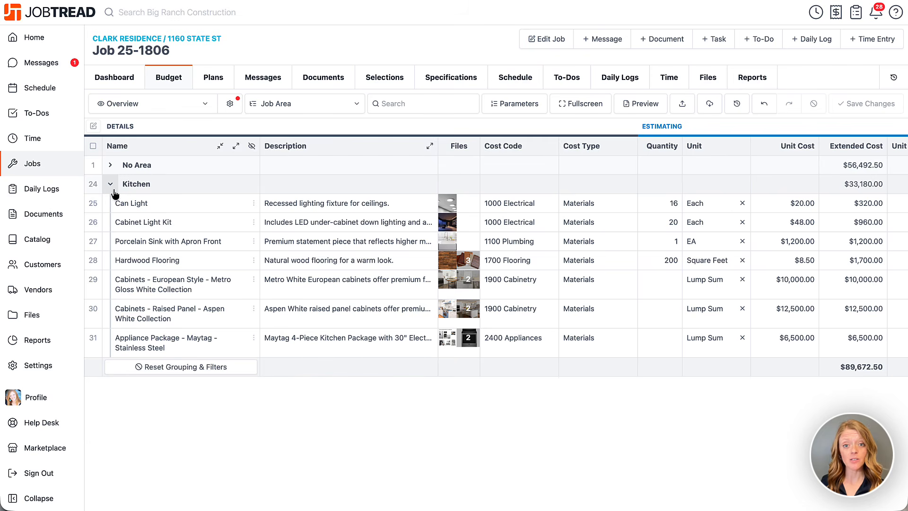
click(433, 86)
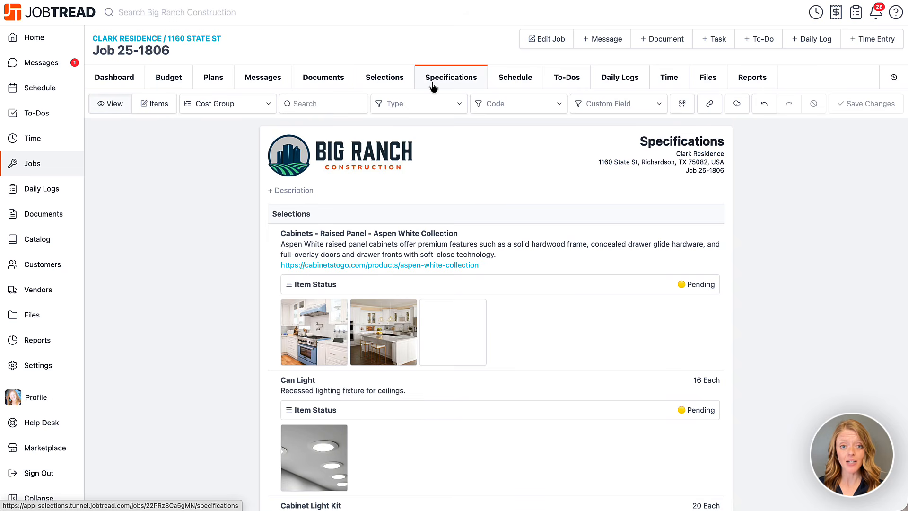
scroll(454, 183, down, 5)
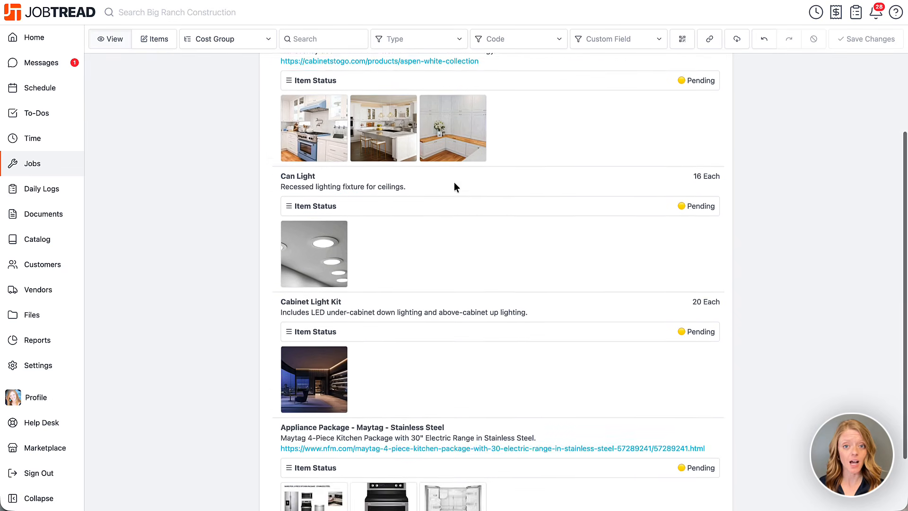
scroll(454, 182, up, 5)
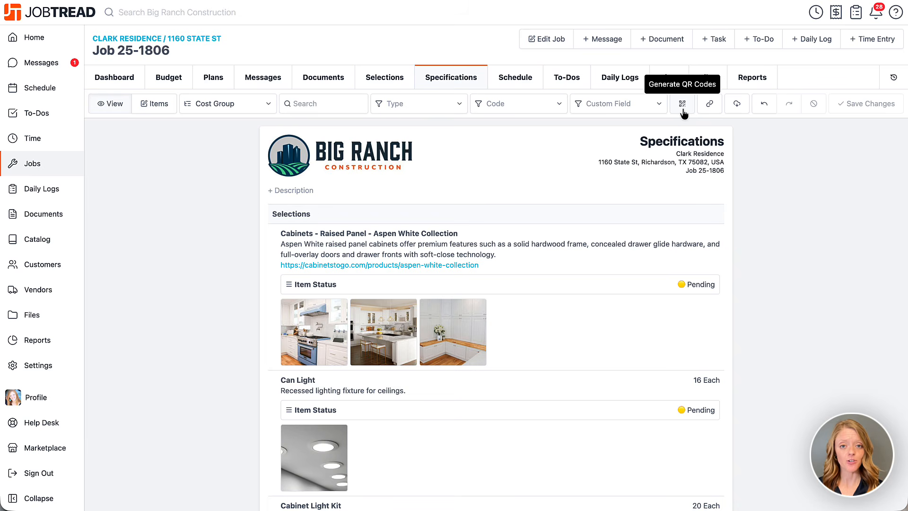
Export the job's selections to the catalog as a cost group named "New Kitchen and Dining".
click(393, 80)
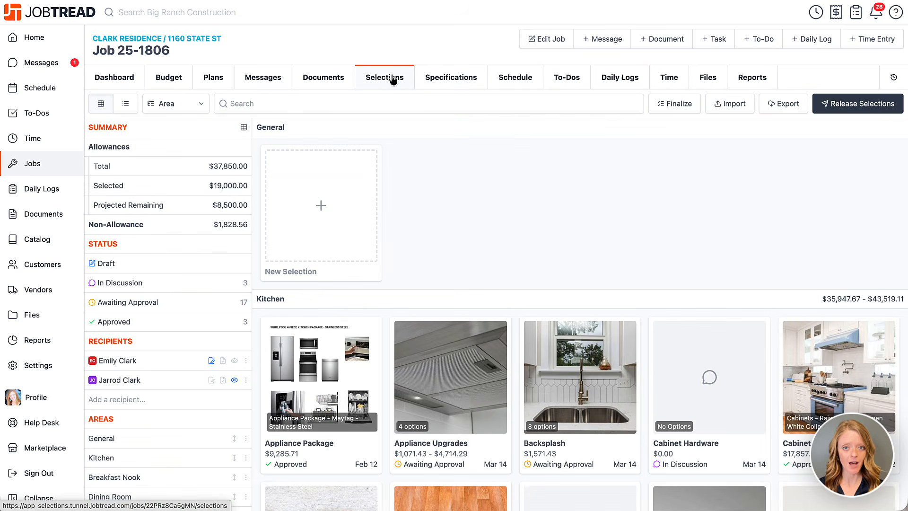
click(780, 104)
click(777, 142)
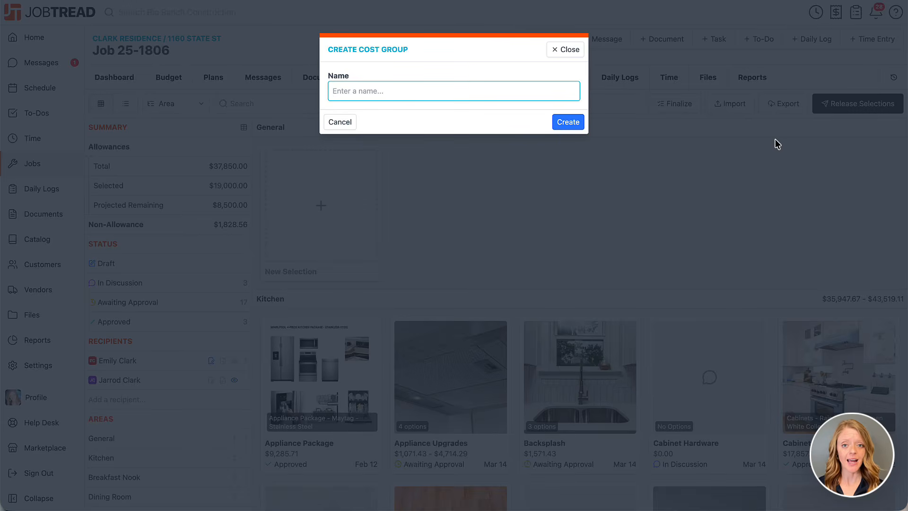
text(New Kitchen )
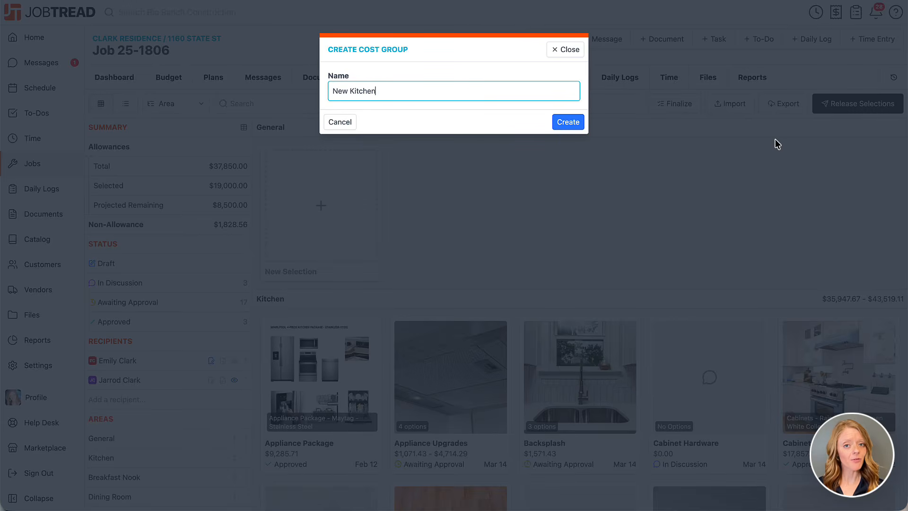
text(and Dining)
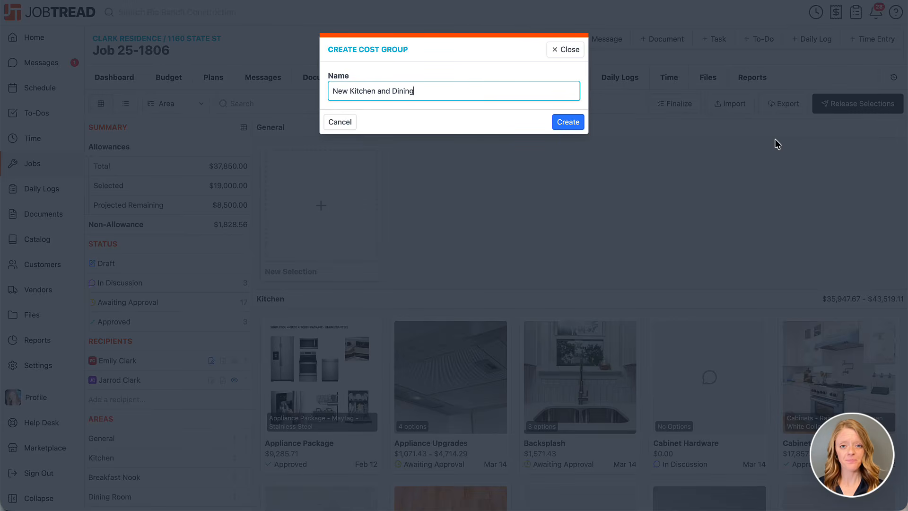
click(563, 122)
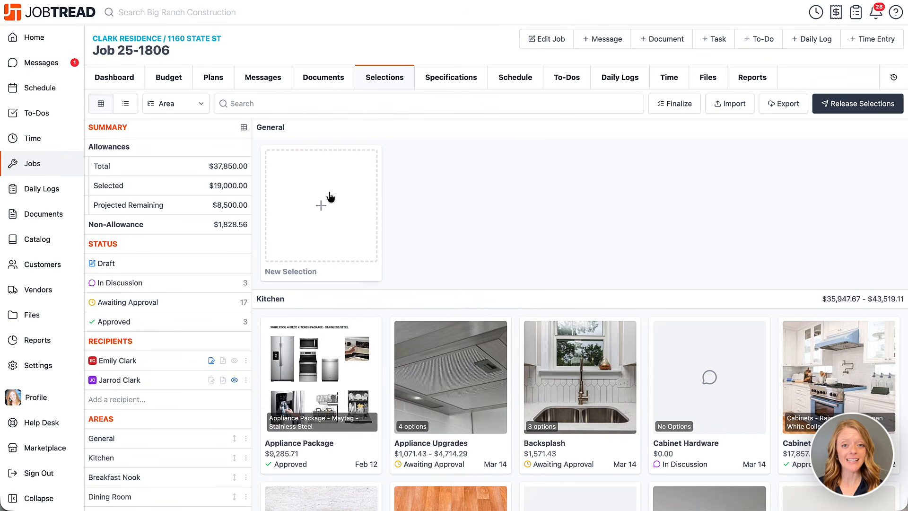
Open the "New Kitchen and Dining" selection template in the catalog's cost groups and review its areas and selections.
click(38, 242)
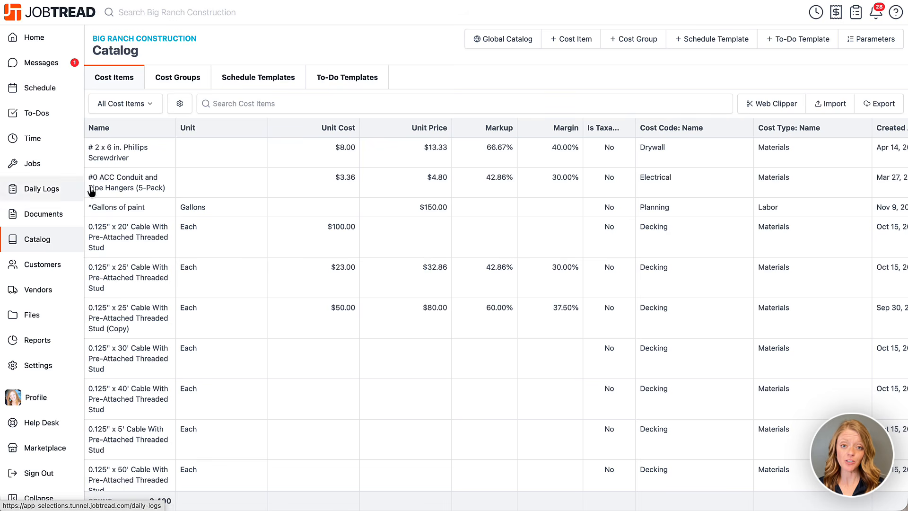
click(190, 82)
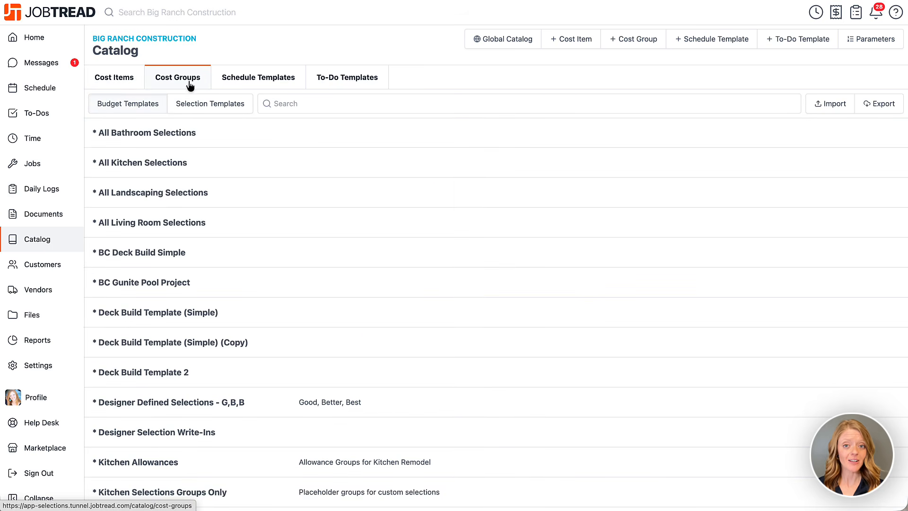
click(200, 107)
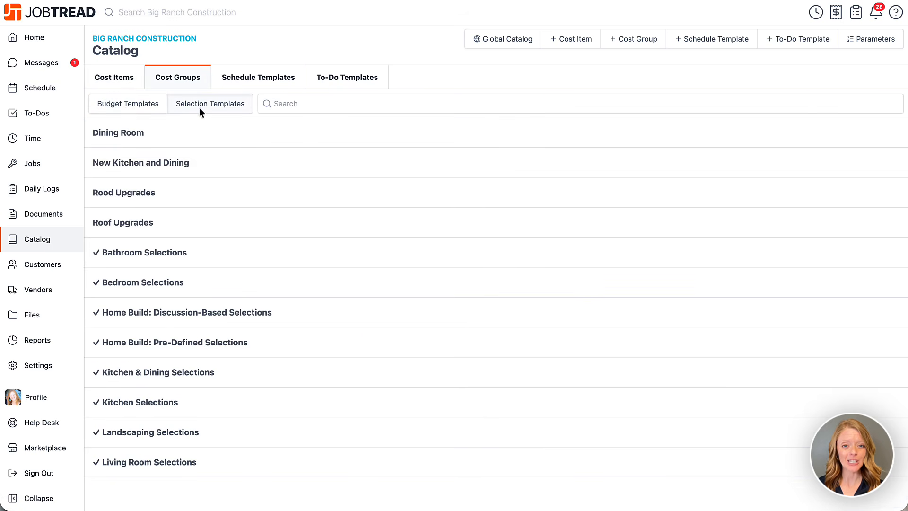
click(200, 162)
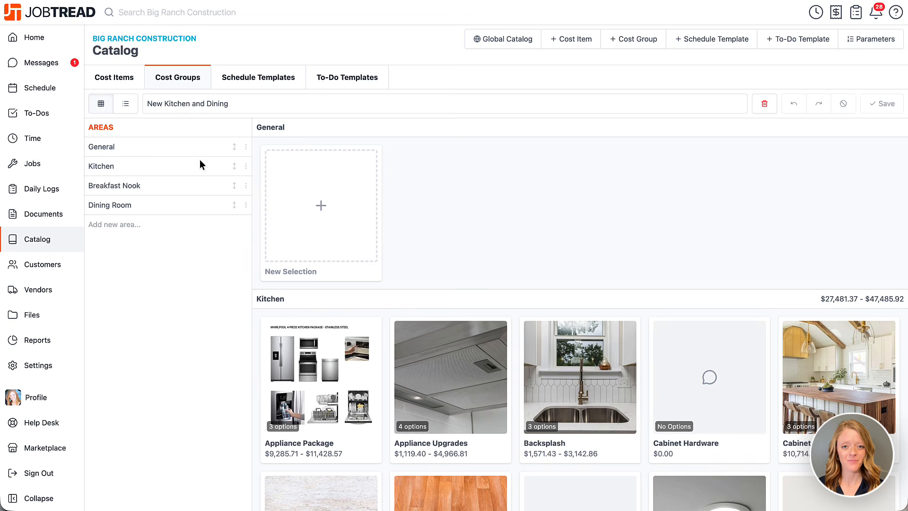
scroll(200, 159, down, 4)
scroll(199, 160, up, 4)
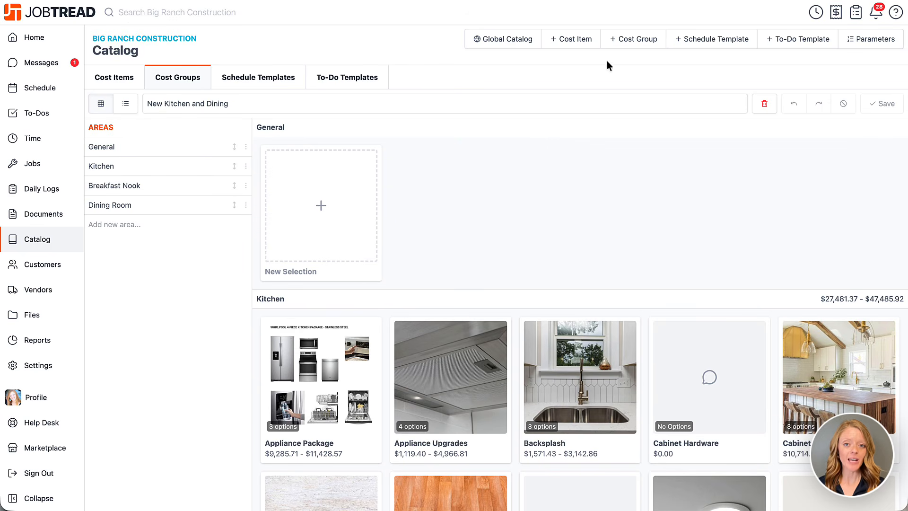
Create a new catalog cost group named "Home Build" as a selection template.
click(625, 48)
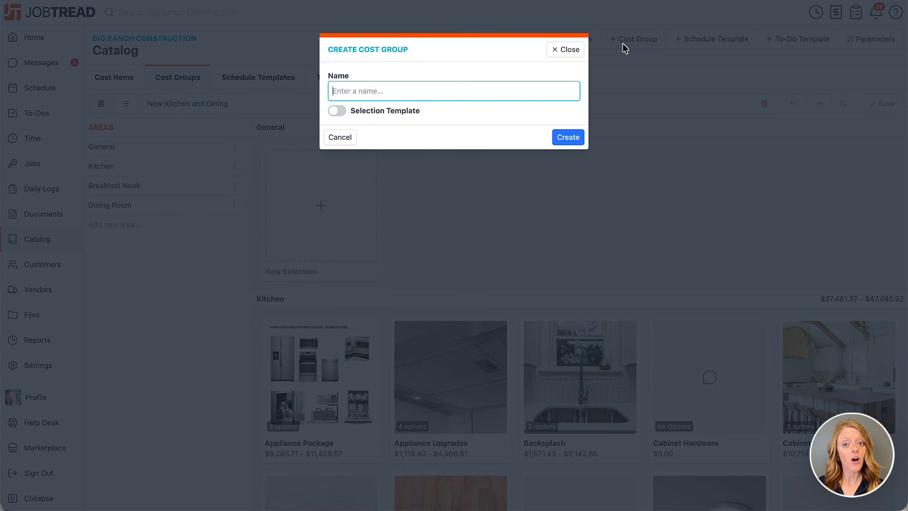
text(Home Bu)
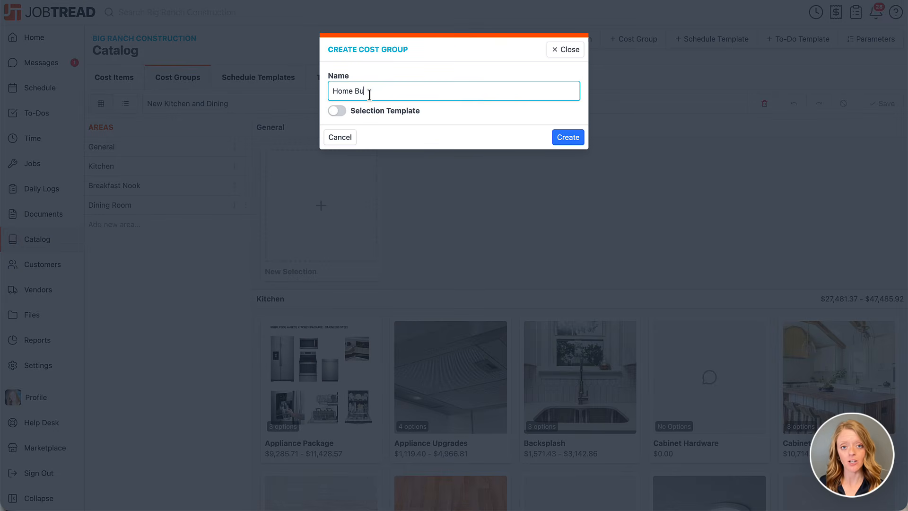
text(ild)
click(335, 115)
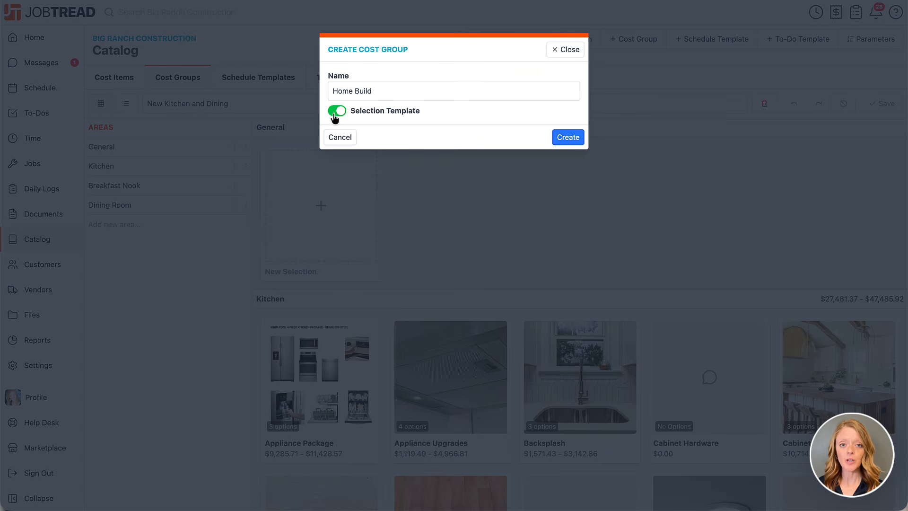
click(563, 138)
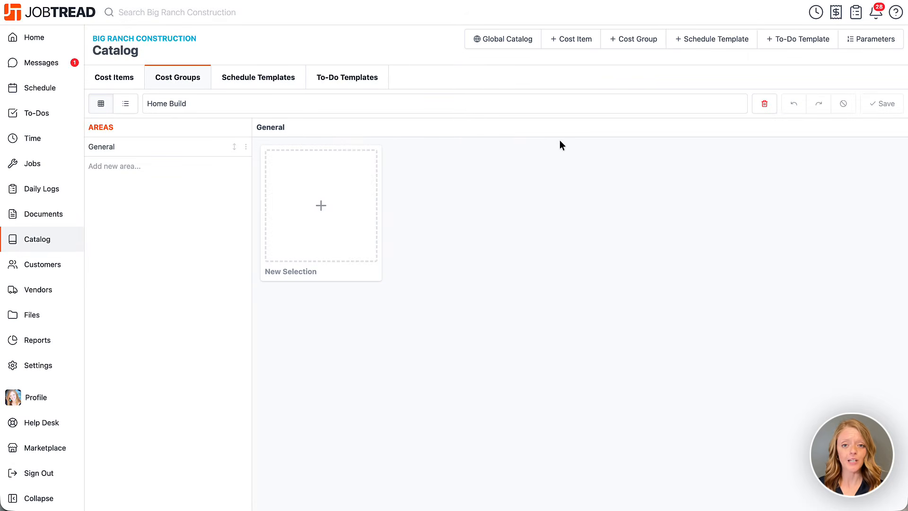